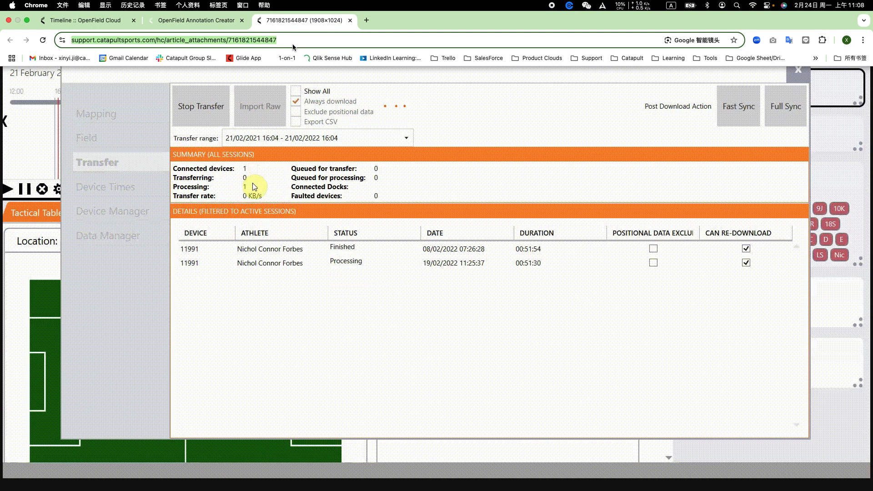
# Step: Switch from the support attachment to OpenField Cloud and open the activity Editor
pyautogui.press('Return')
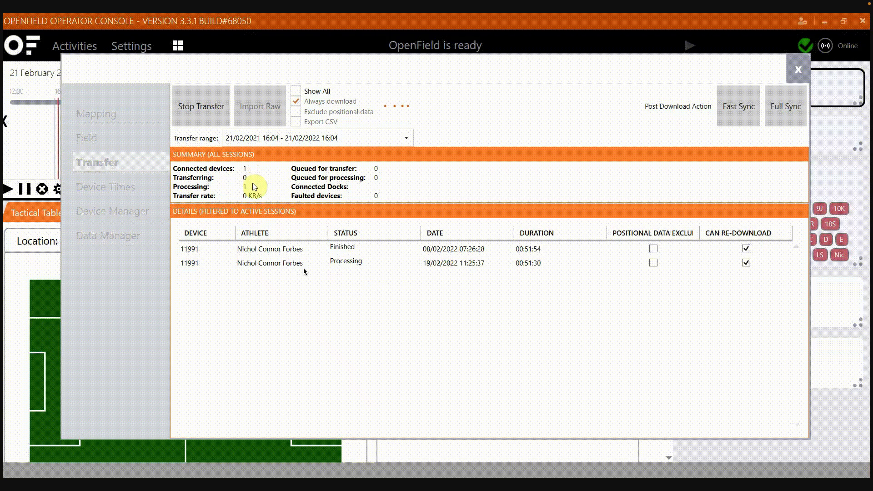
pyautogui.click(88, 20)
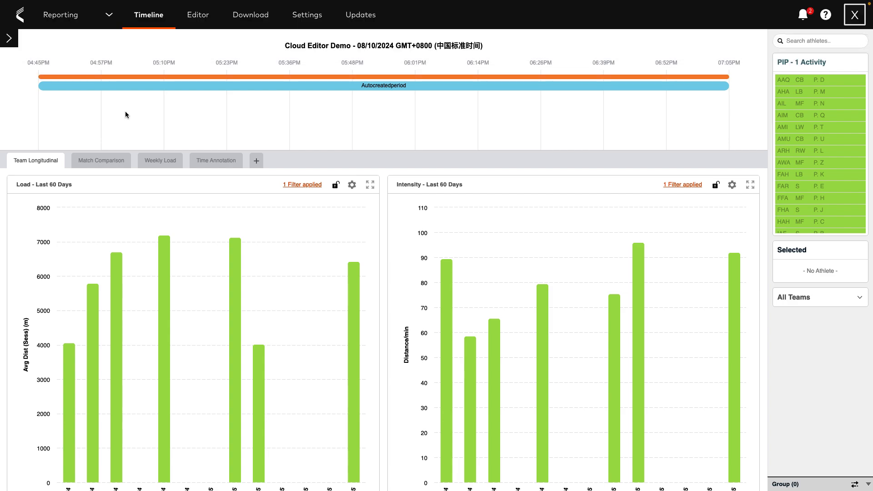
pyautogui.moveTo(367, 110)
pyautogui.moveTo(53, 89)
pyautogui.click(200, 18)
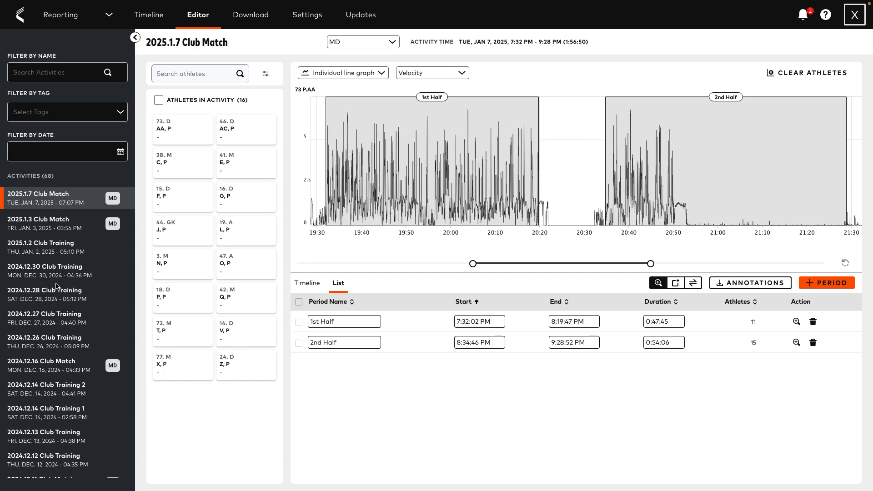
# Step: Open the Cloud Editor Demo activity and enlarge the graph area above the period list
pyautogui.scroll(-15, 57, 286)
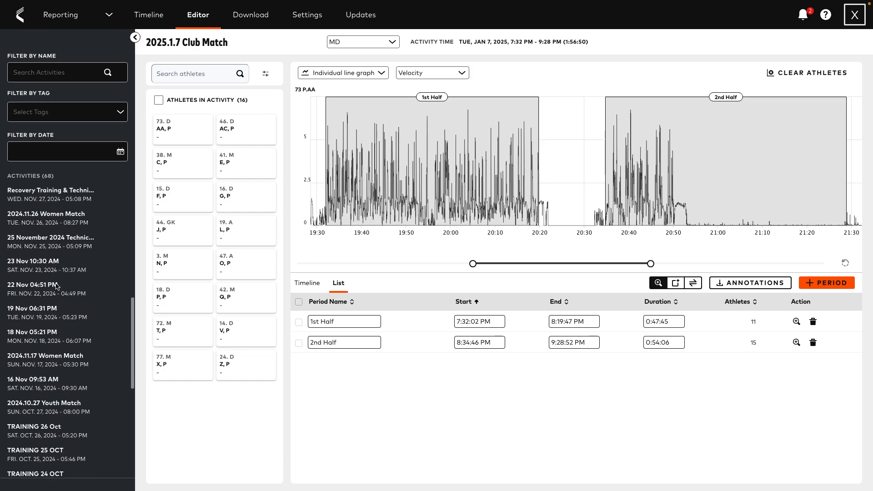
pyautogui.scroll(-5, 57, 286)
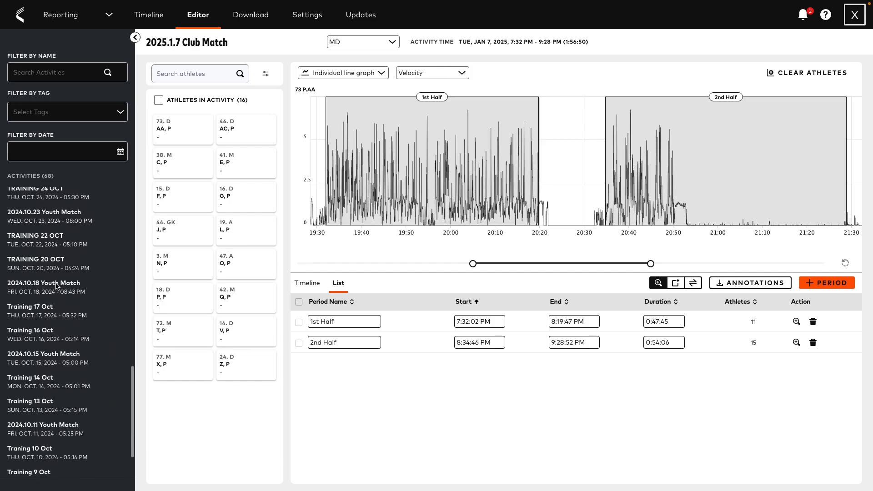
pyautogui.scroll(-6, 57, 286)
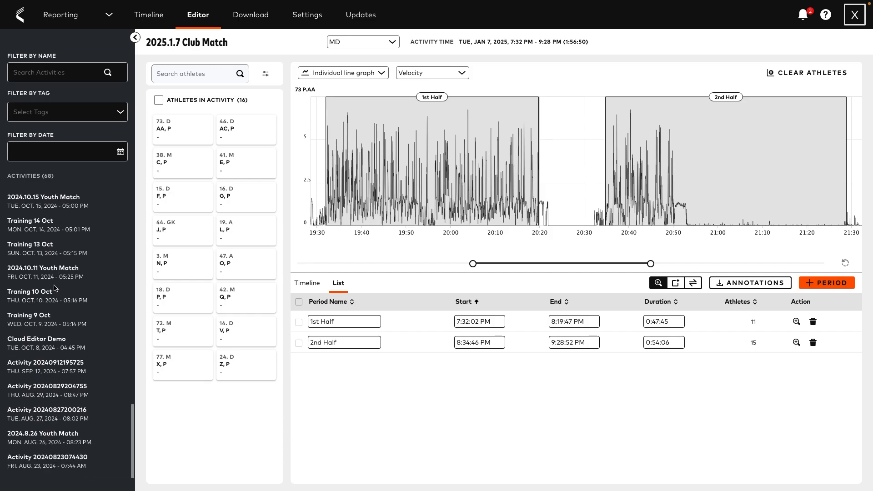
pyautogui.click(53, 320)
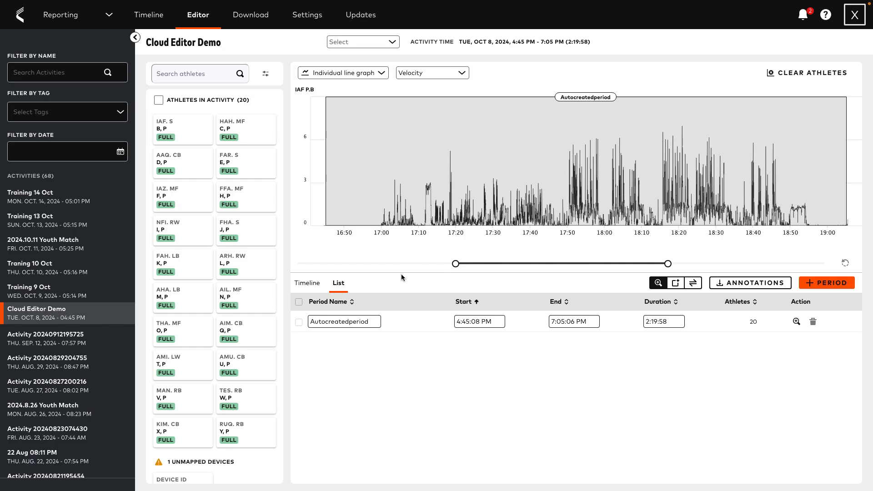
pyautogui.moveTo(397, 273); pyautogui.dragTo(396, 372)
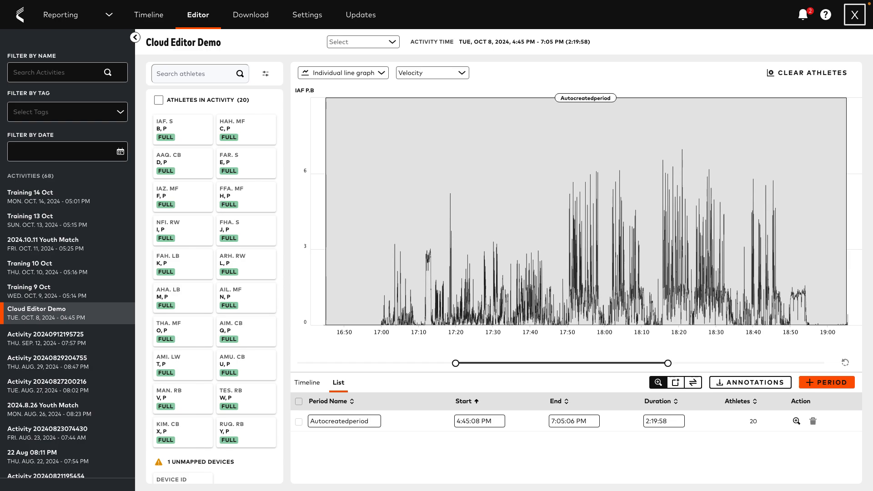
# Step: Rename the activity as 20241008 Training
pyautogui.click(197, 46)
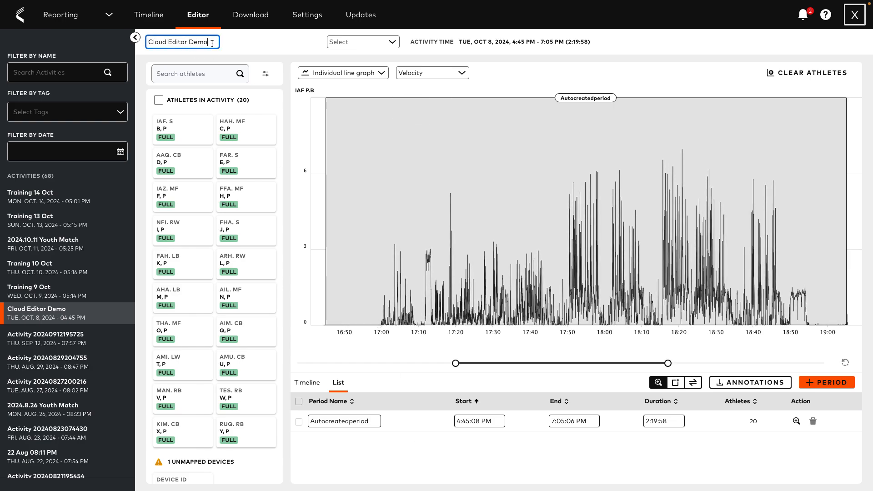
pyautogui.moveTo(212, 44); pyautogui.dragTo(130, 38)
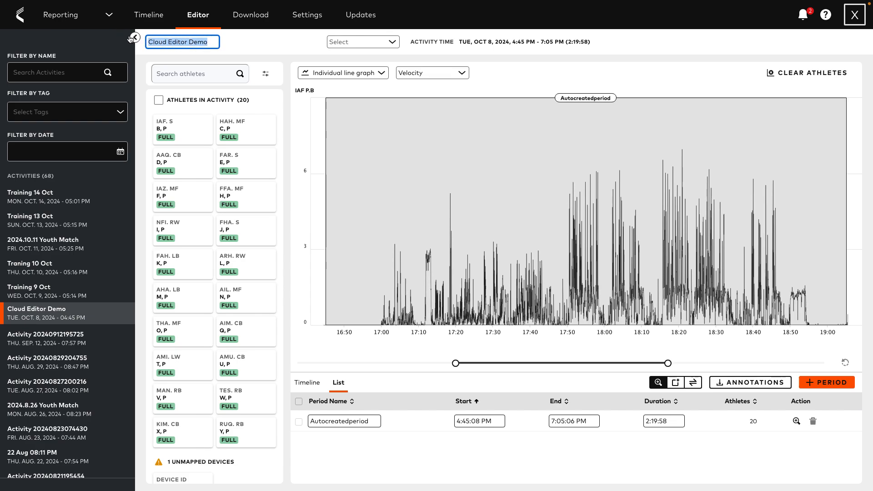
pyautogui.write('2024')
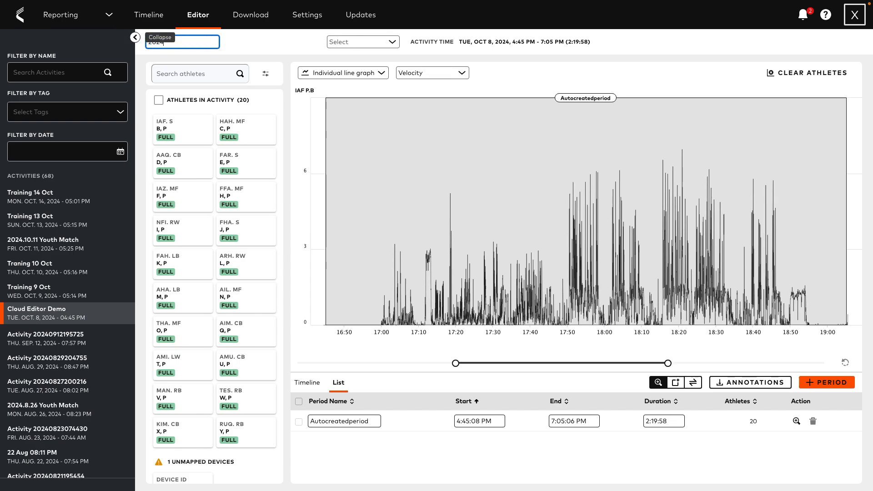
pyautogui.write('1008 Training')
pyautogui.click(250, 52)
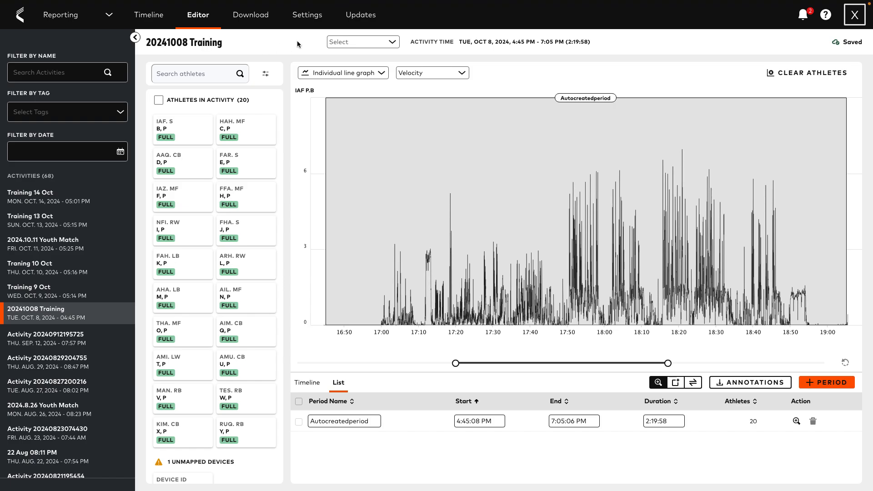
# Step: Assign the MD-2 day tag to the 20241008 Training activity
pyautogui.click(361, 43)
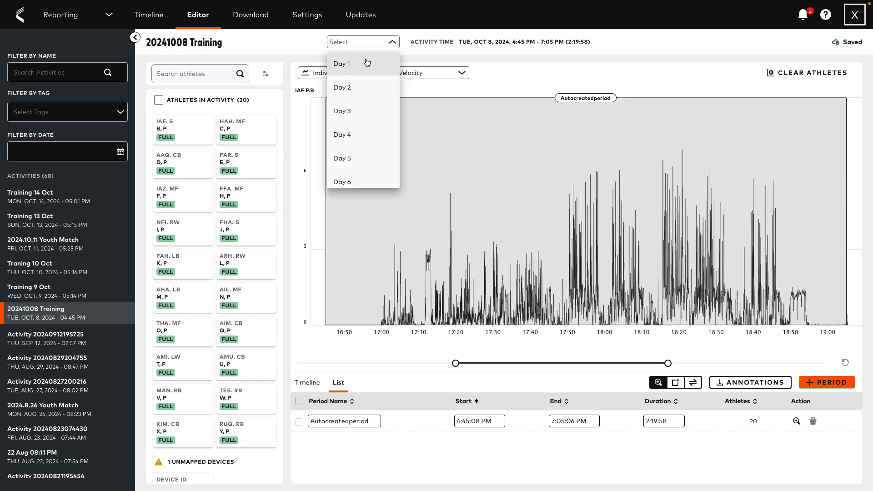
pyautogui.scroll(-6, 372, 98)
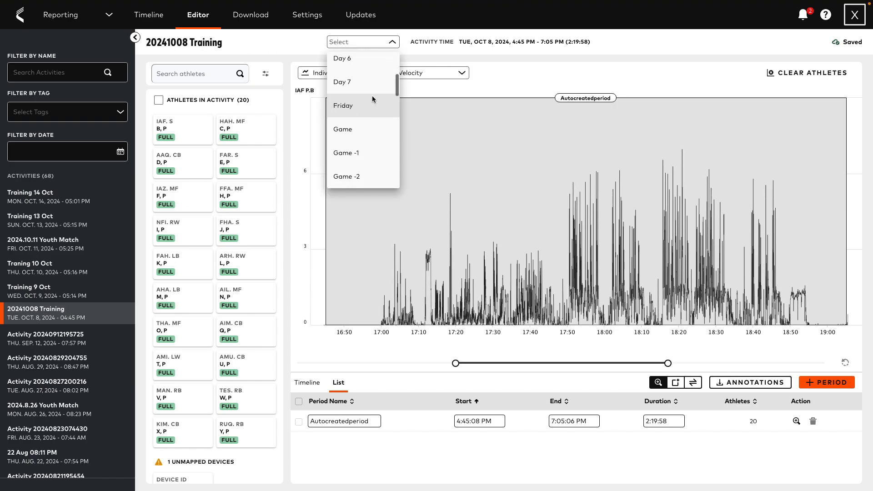
pyautogui.scroll(3, 373, 98)
pyautogui.scroll(-6, 372, 98)
pyautogui.scroll(-2, 372, 97)
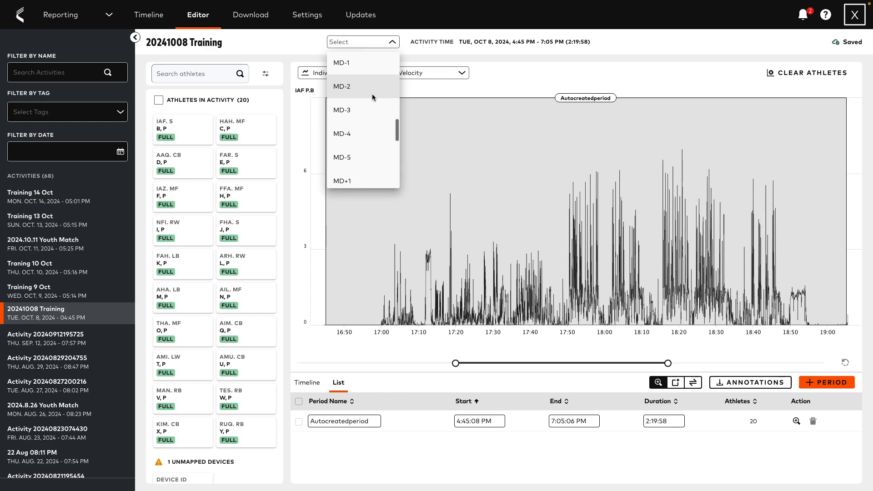
pyautogui.click(350, 89)
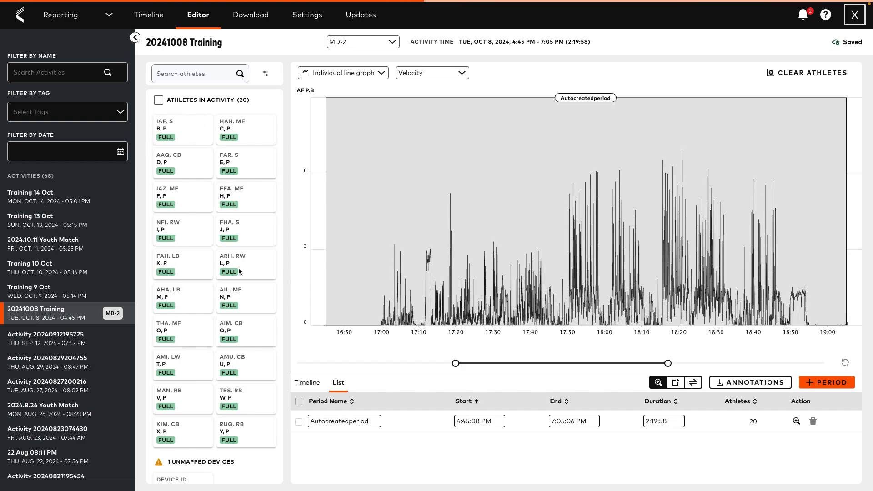
# Step: Map the unmapped device to athlete AWA, the last unmapped athlete listed
pyautogui.scroll(-1, 198, 313)
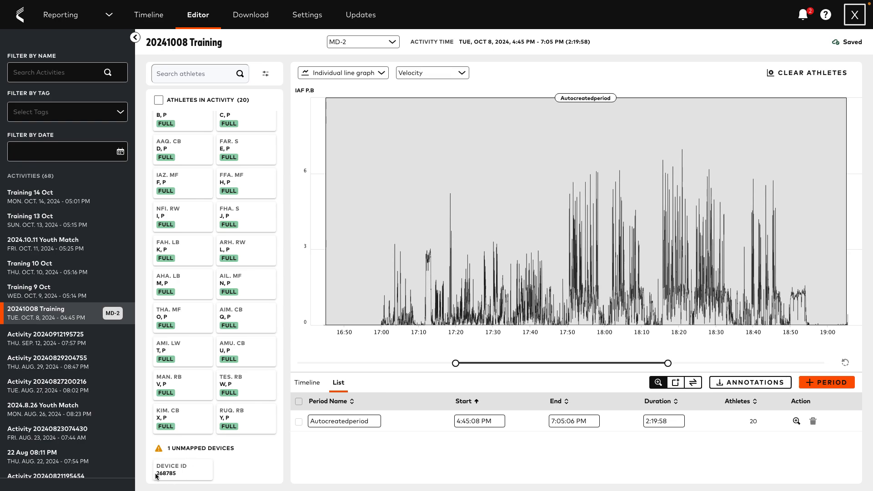
pyautogui.click(180, 473)
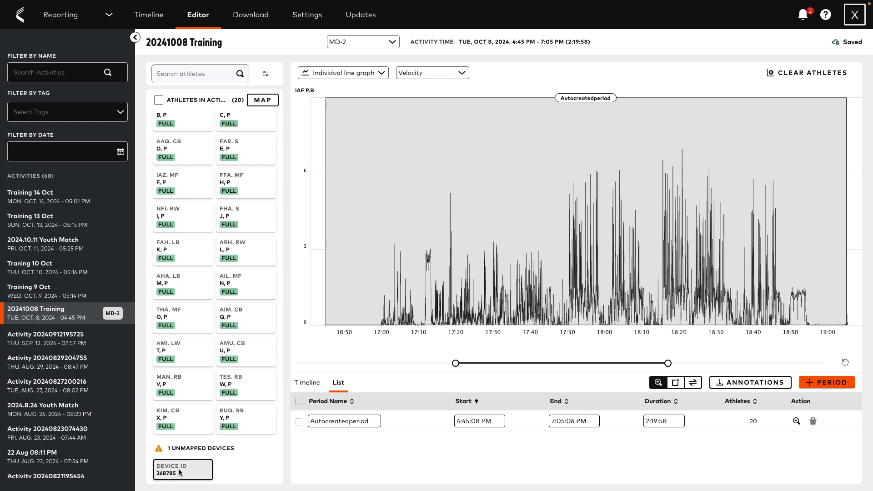
pyautogui.click(263, 101)
pyautogui.scroll(-10, 292, 164)
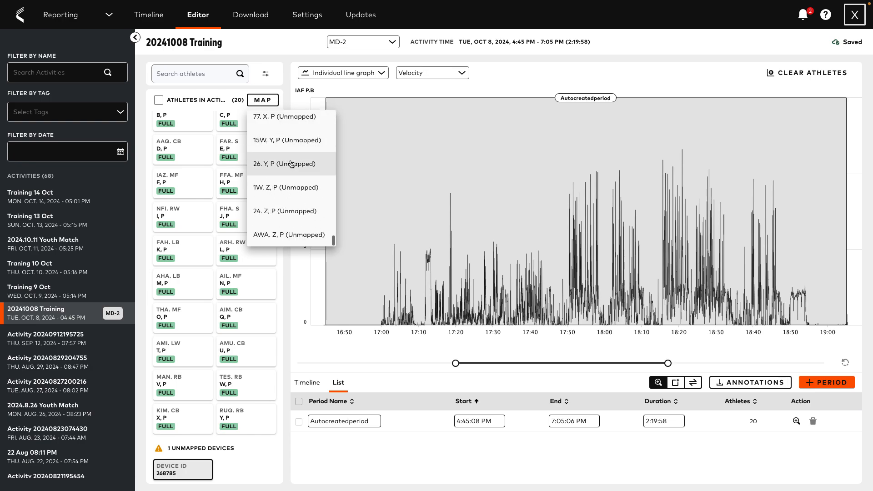
pyautogui.click(275, 235)
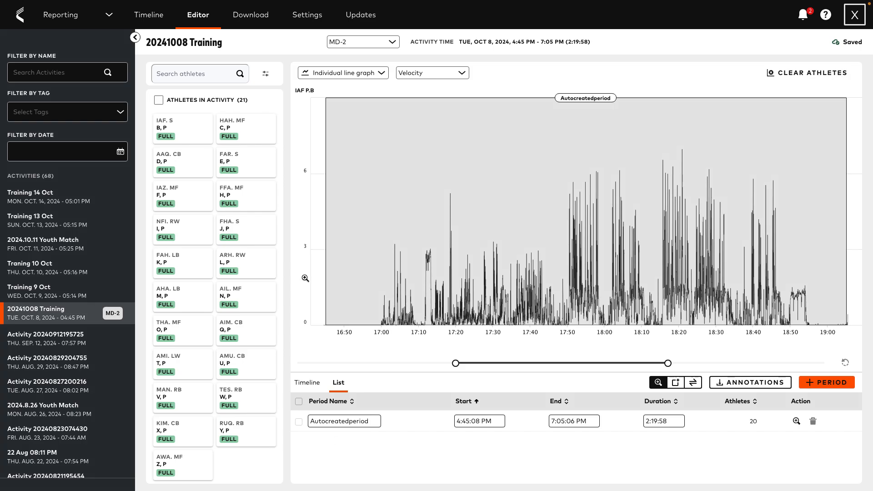
# Step: Try selecting all athletes, select only IAF, AAQ, NFI, ARH, THA and AMU instead, and clear the selection
pyautogui.click(158, 101)
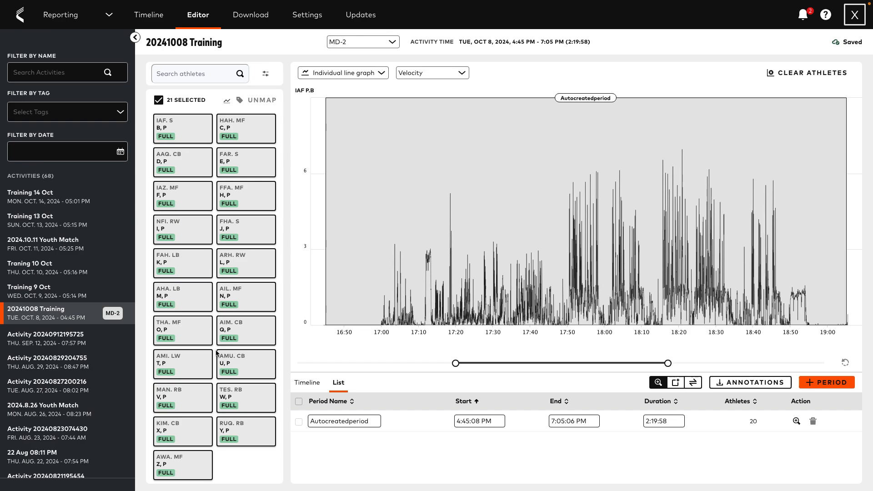
pyautogui.click(160, 100)
pyautogui.click(175, 131)
pyautogui.click(185, 170)
pyautogui.click(194, 238)
pyautogui.click(242, 273)
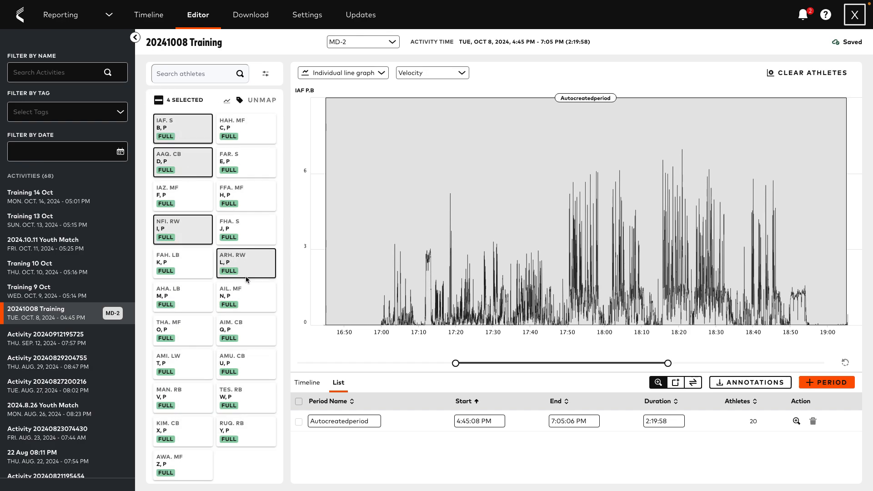
pyautogui.click(193, 328)
pyautogui.click(241, 371)
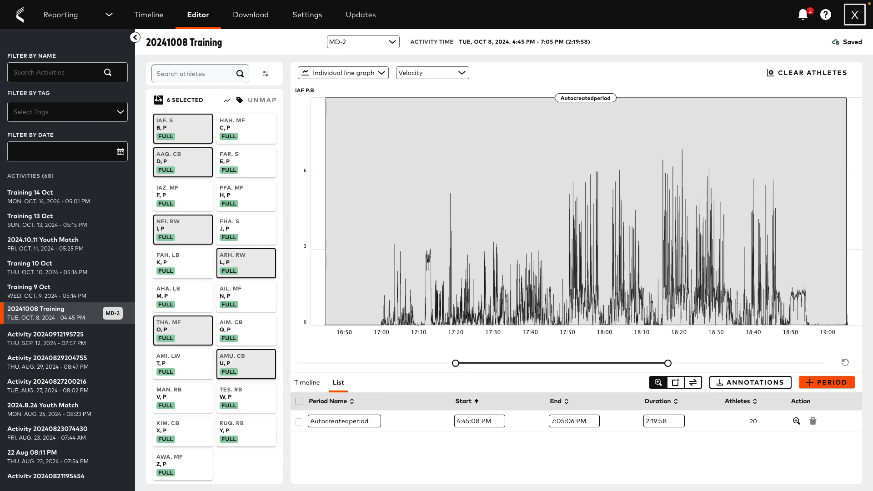
pyautogui.click(158, 99)
# Step: Select all athletes in the activity and plot their individual velocity line graphs
pyautogui.click(159, 100)
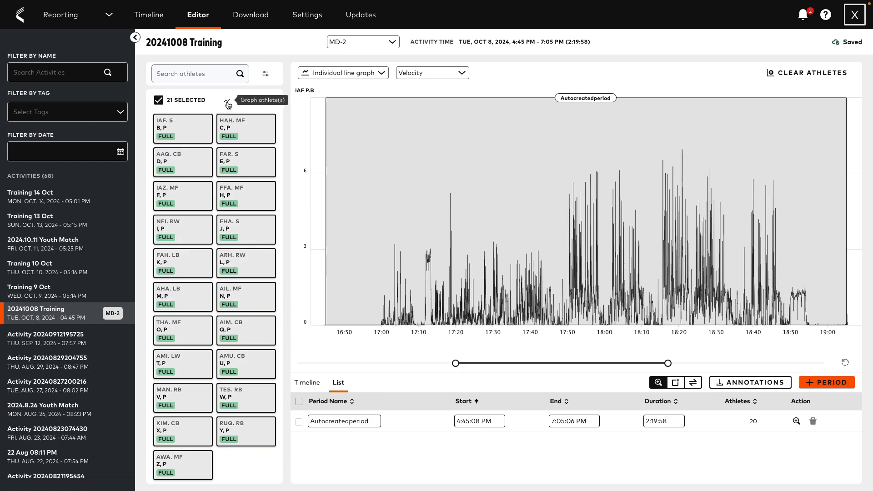
pyautogui.click(227, 103)
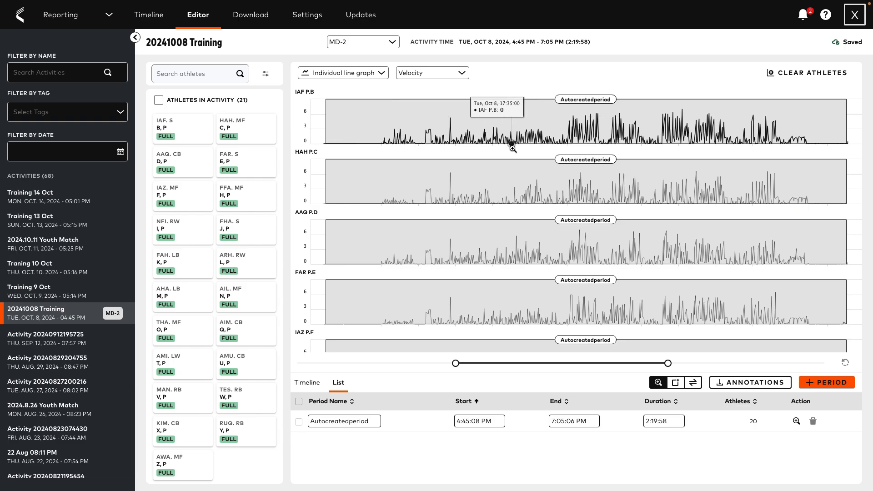
pyautogui.scroll(-15, 513, 146)
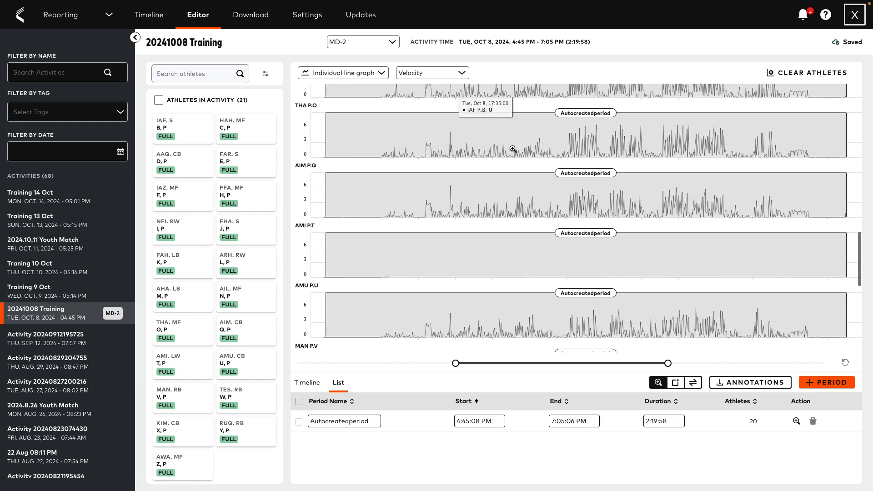
pyautogui.scroll(15, 512, 149)
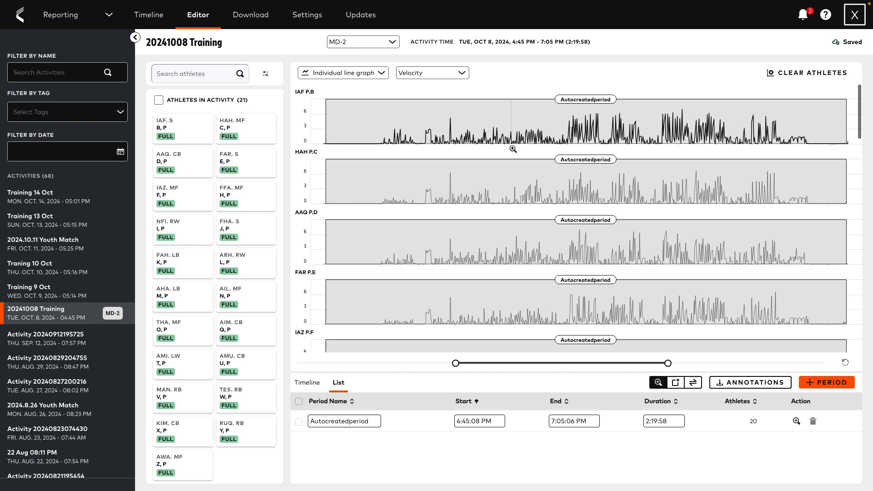
# Step: Change the metric of the athletes' line graphs to Player Load and look through them
pyautogui.click(453, 74)
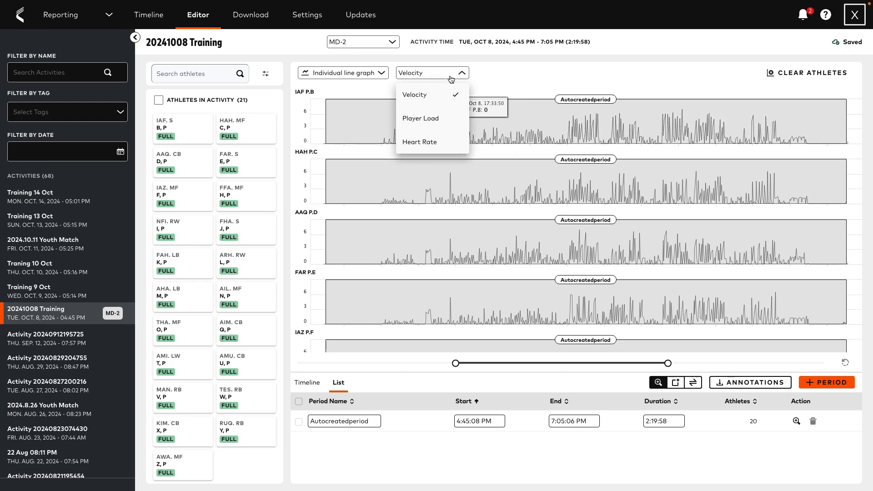
pyautogui.click(435, 120)
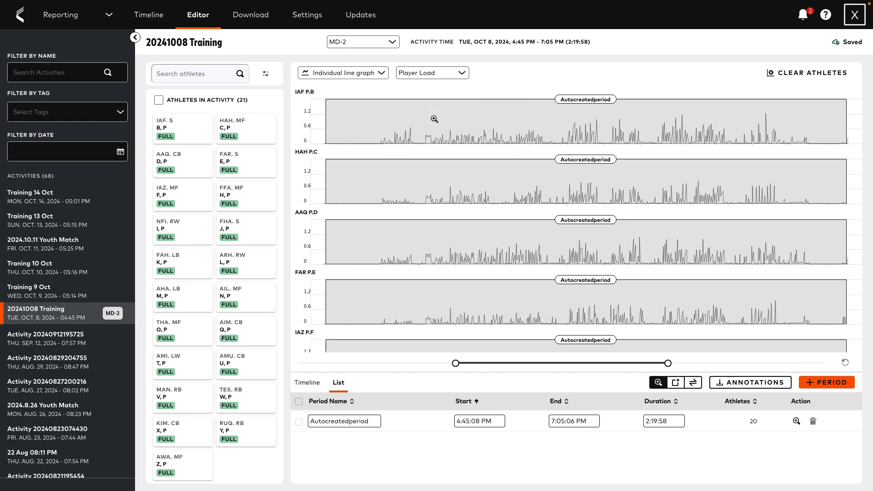
pyautogui.scroll(-13, 566, 170)
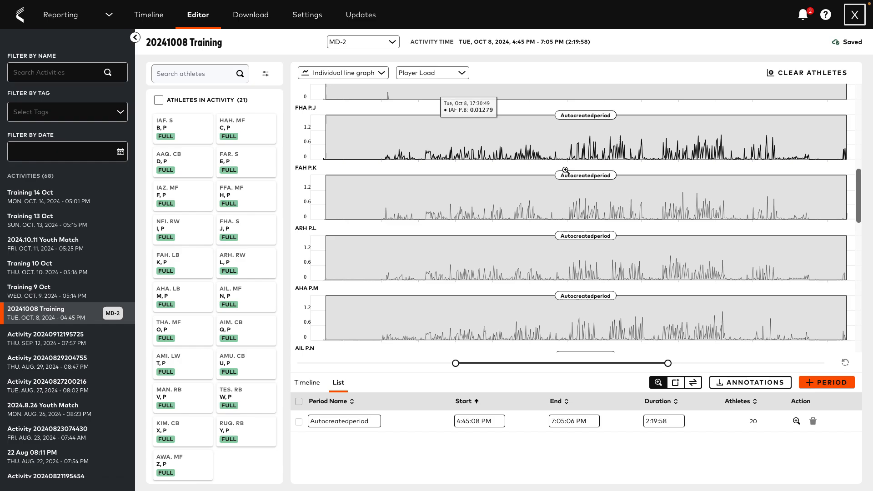
pyautogui.scroll(15, 565, 171)
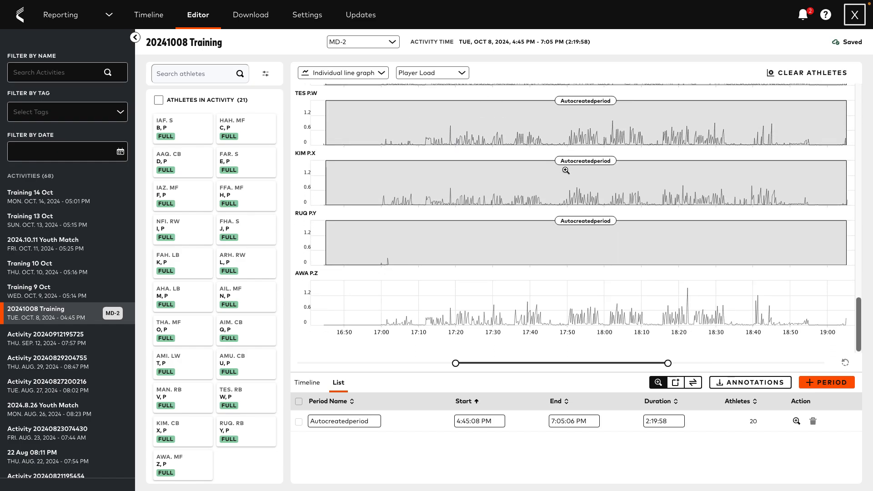
# Step: Return the athletes' line graphs to the Velocity metric and look through them
pyautogui.click(461, 72)
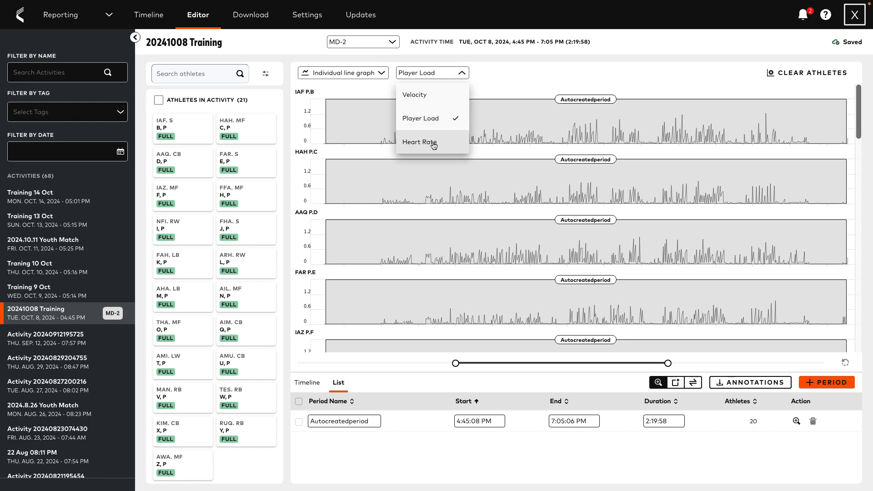
pyautogui.click(421, 95)
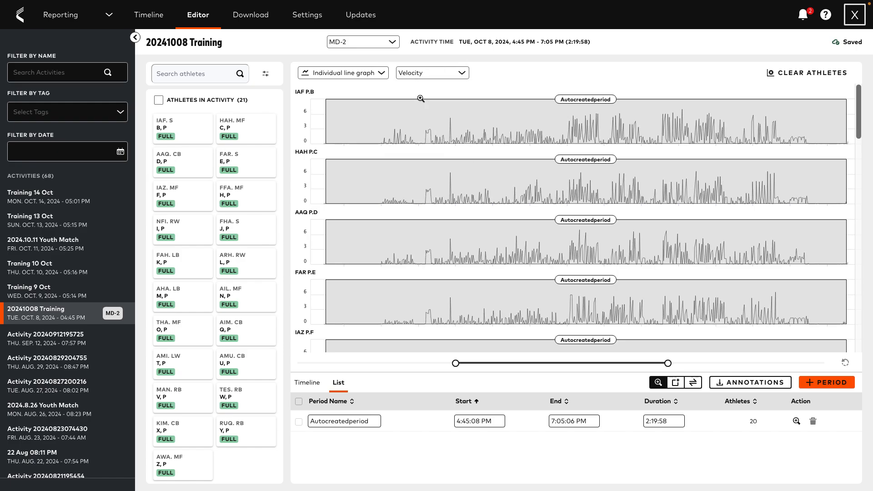
pyautogui.scroll(-20, 582, 158)
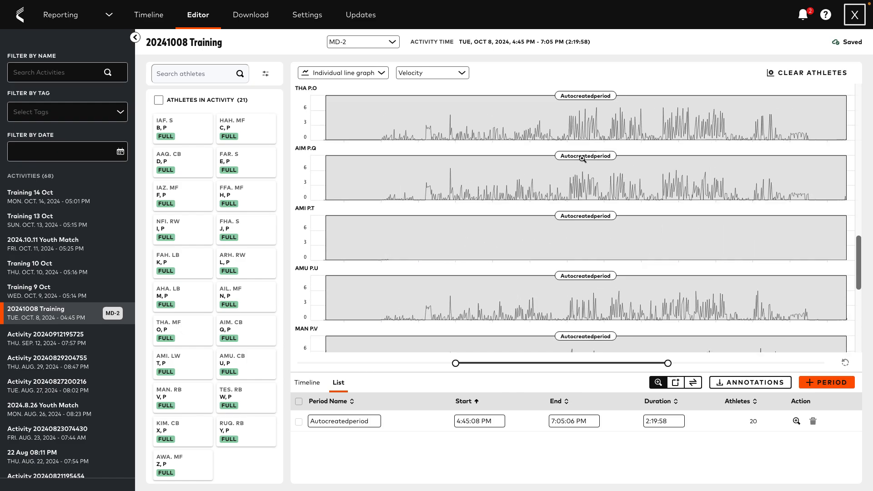
pyautogui.scroll(20, 582, 158)
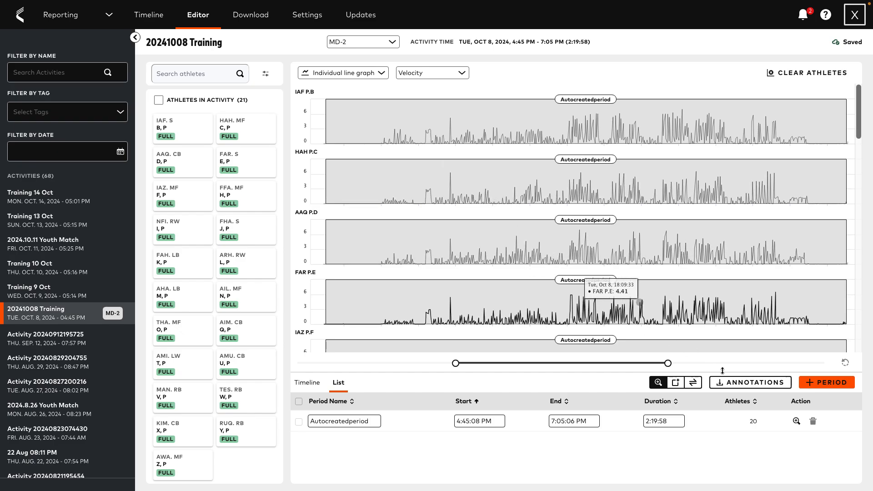
# Step: Draw five periods on the velocity graphs at about 5:11–5:28, 5:29–5:43, 5:49–6:10, 6:14–6:32 and 6:39–6:47 PM
pyautogui.click(677, 383)
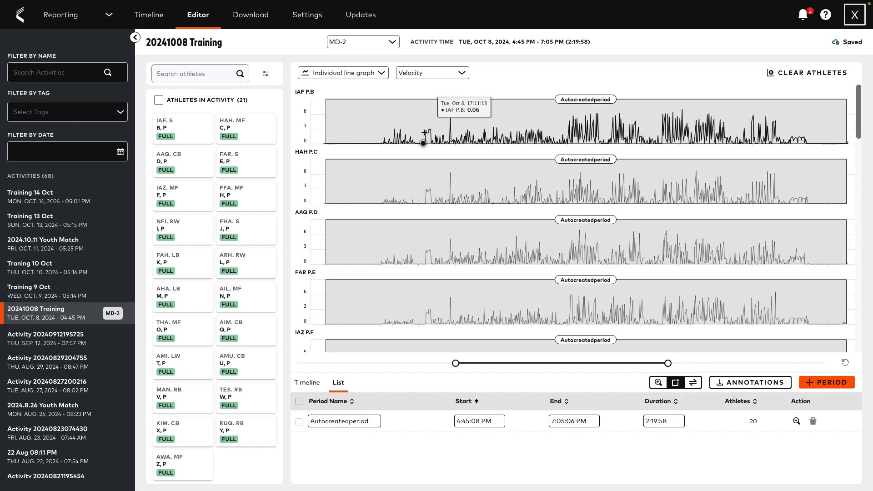
pyautogui.moveTo(425, 133)
pyautogui.mouseDown()
pyautogui.moveTo(538, 124)
pyautogui.moveTo(781, 136)
pyautogui.mouseUp()
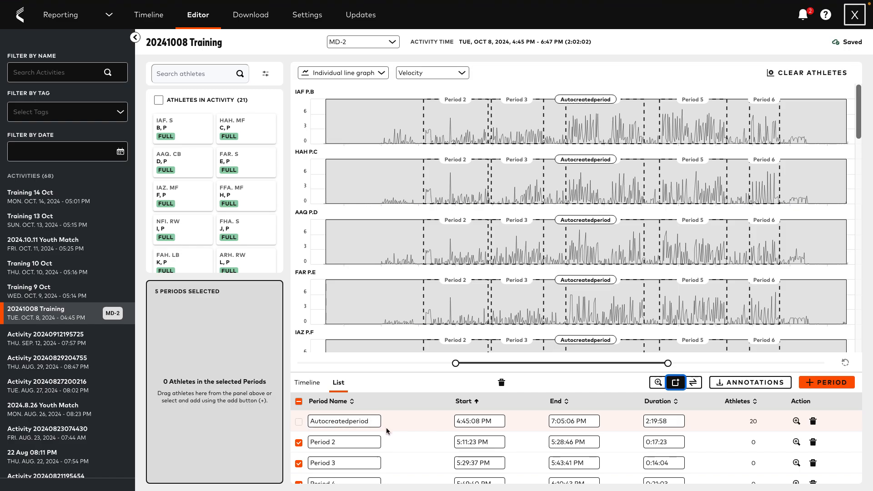
# Step: Select only the Autocreatedperiod in the period list and delete it
pyautogui.click(299, 401)
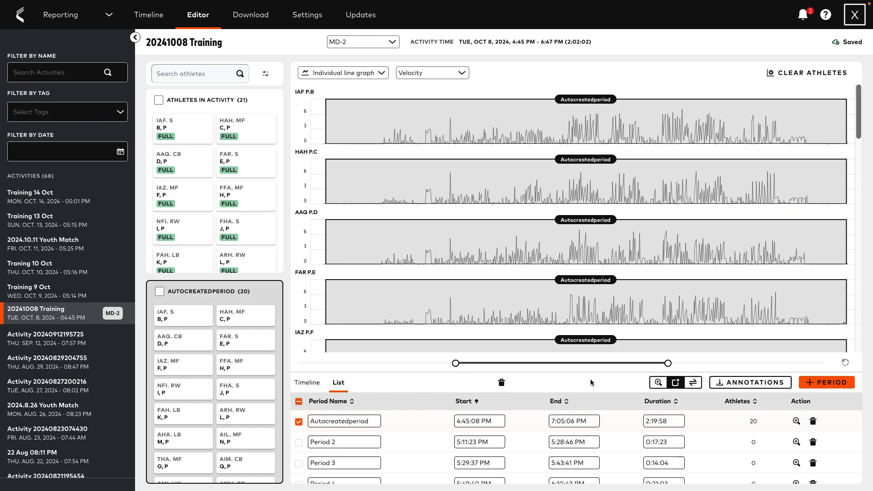
pyautogui.click(502, 383)
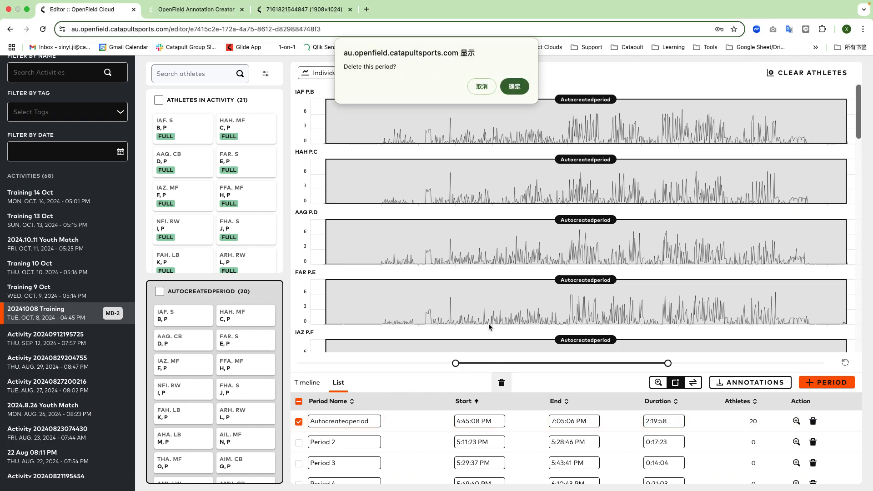
pyautogui.click(514, 87)
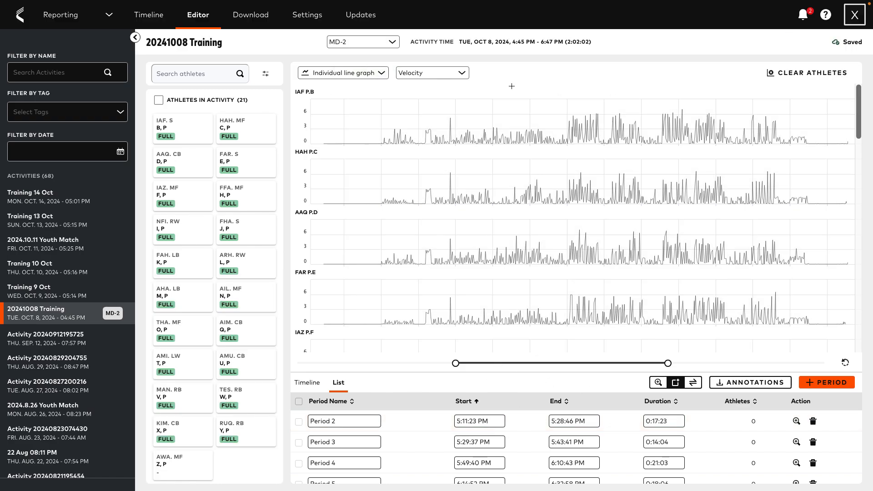
# Step: Select all five remaining periods, Period 2 to Period 6, in the period list
pyautogui.click(299, 403)
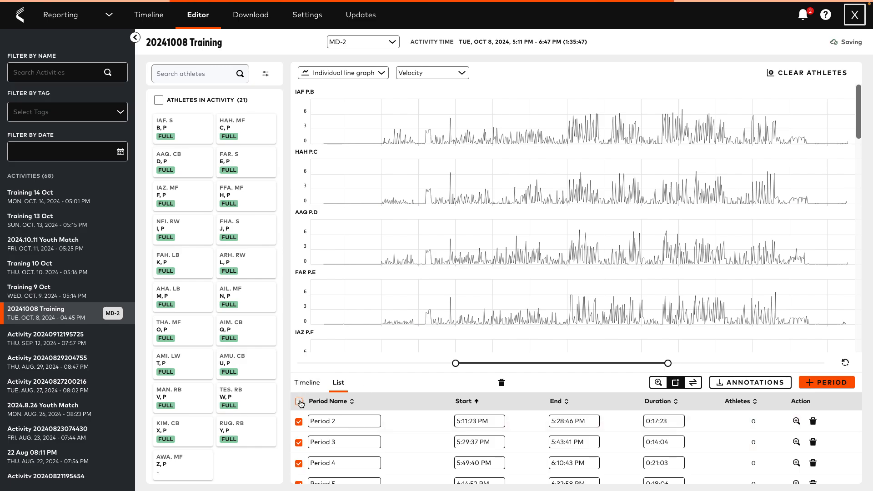
pyautogui.scroll(-1, 422, 440)
pyautogui.scroll(1, 422, 440)
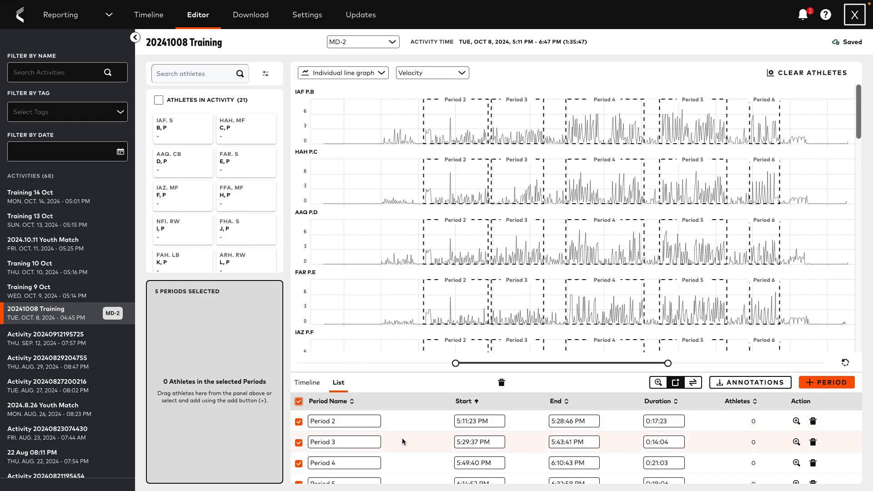
# Step: Select all athletes except NFI, AMI and RUQ, who have no velocity data, and add them to the selected periods
pyautogui.click(158, 101)
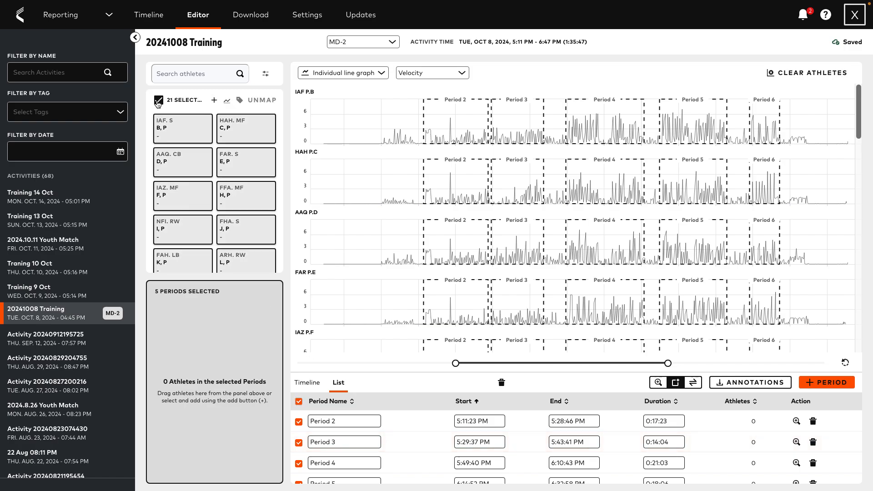
pyautogui.scroll(-5, 515, 162)
pyautogui.scroll(-3, 515, 162)
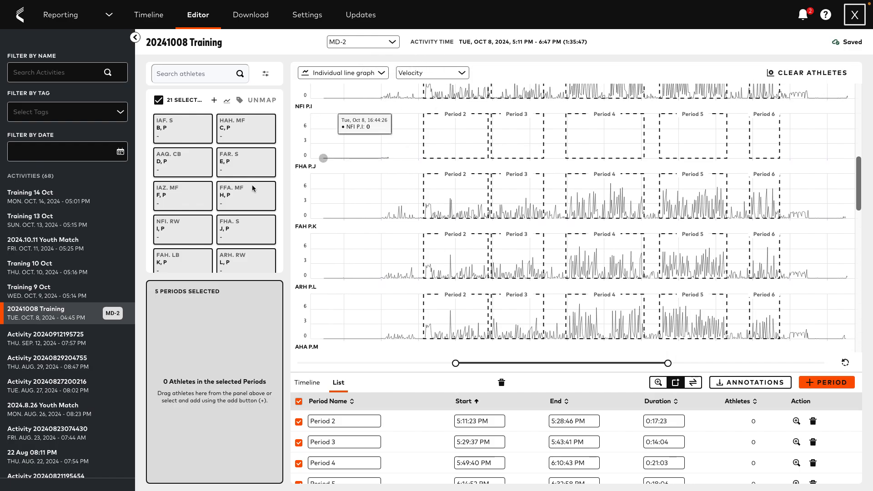
pyautogui.scroll(-1, 242, 202)
pyautogui.click(182, 192)
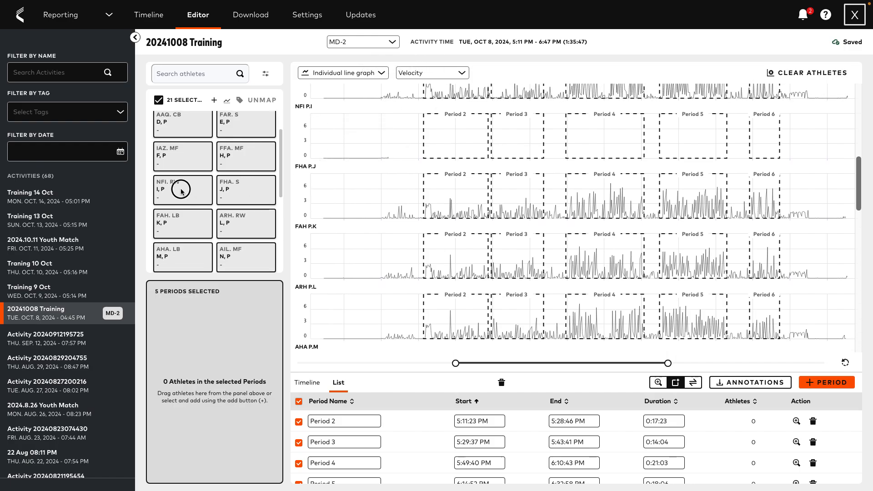
pyautogui.scroll(-10, 426, 142)
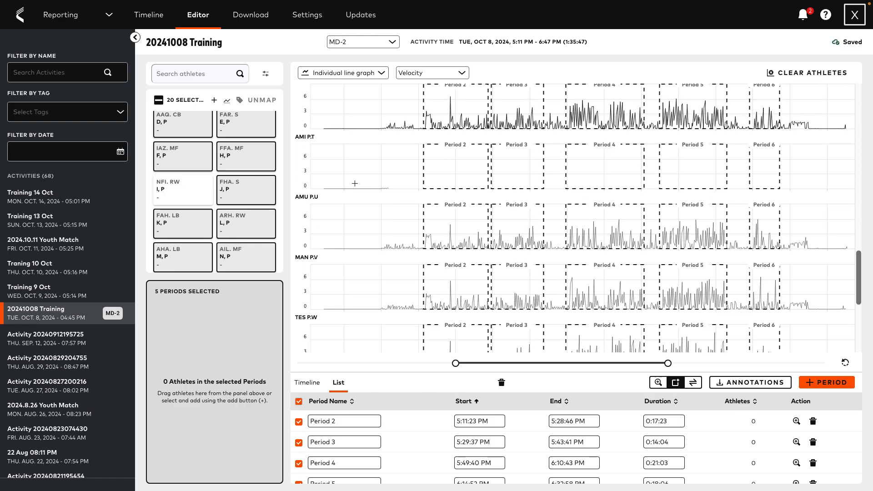
pyautogui.scroll(-2, 232, 190)
pyautogui.scroll(-2, 231, 190)
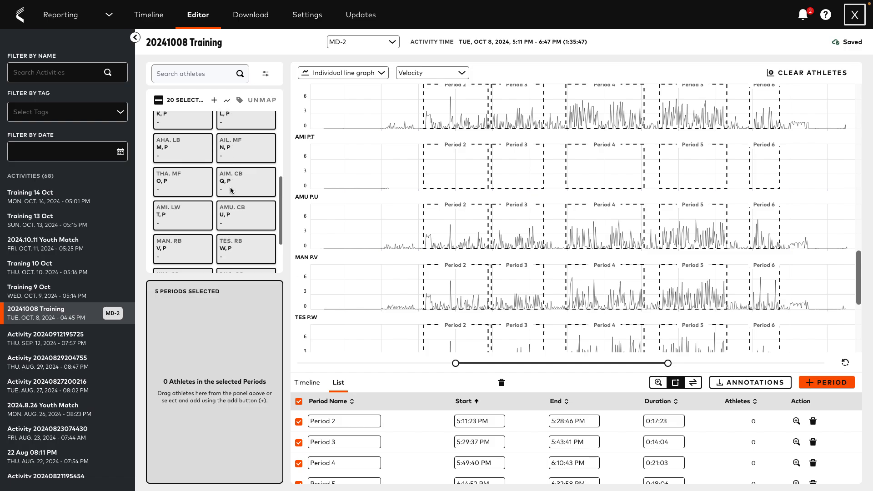
pyautogui.click(196, 197)
pyautogui.scroll(-4, 476, 208)
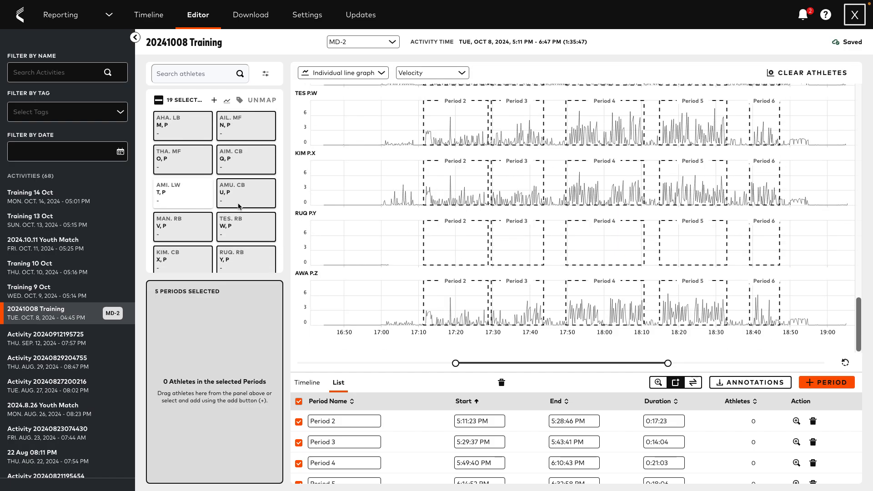
pyautogui.scroll(-1, 241, 207)
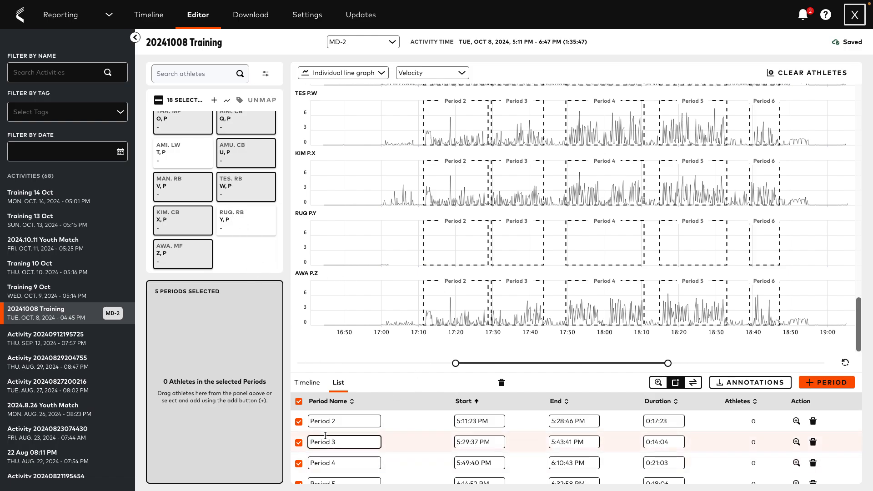
pyautogui.scroll(-1, 336, 448)
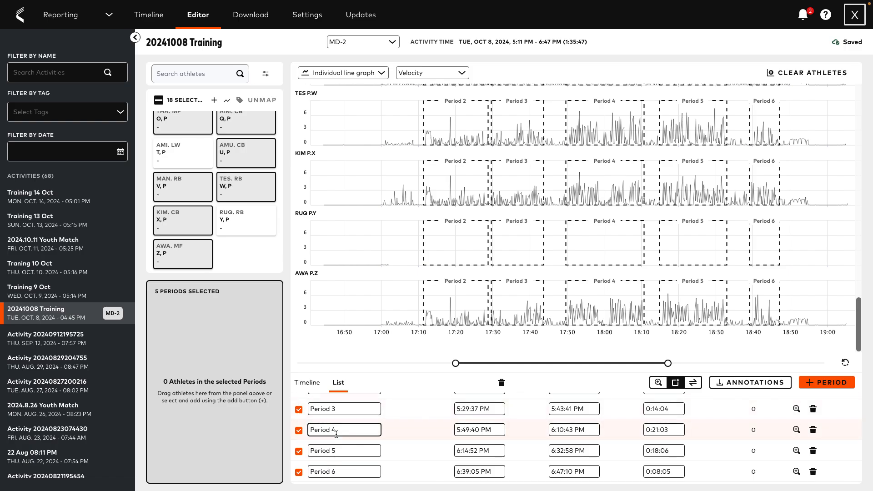
pyautogui.click(214, 100)
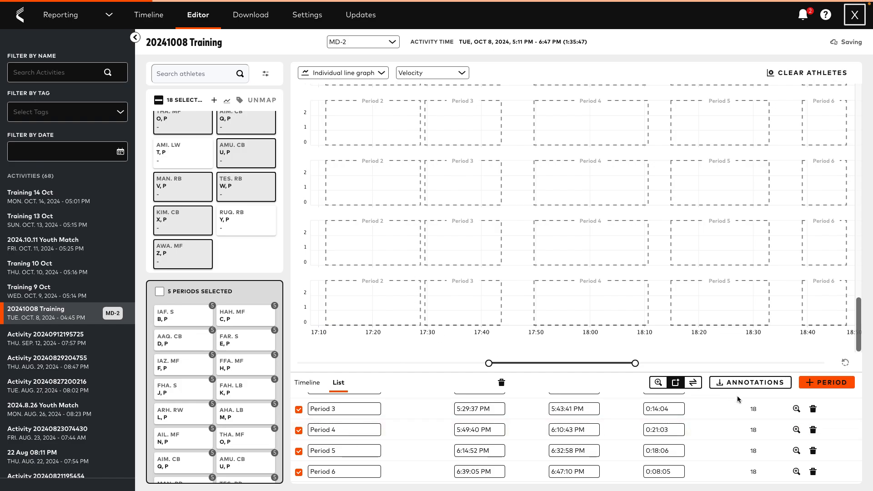
# Step: Enlarge the period list area to fit all five periods and look through the athletes' graphs
pyautogui.moveTo(655, 372); pyautogui.dragTo(651, 307)
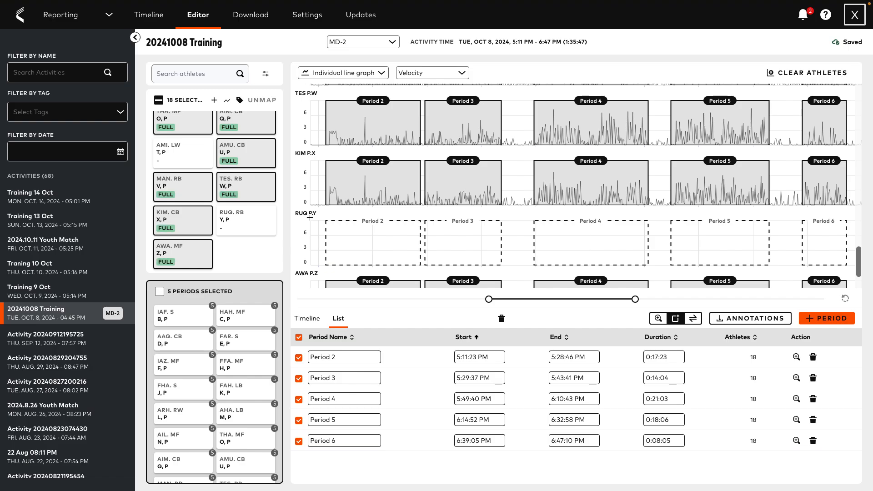
pyautogui.scroll(-2, 404, 231)
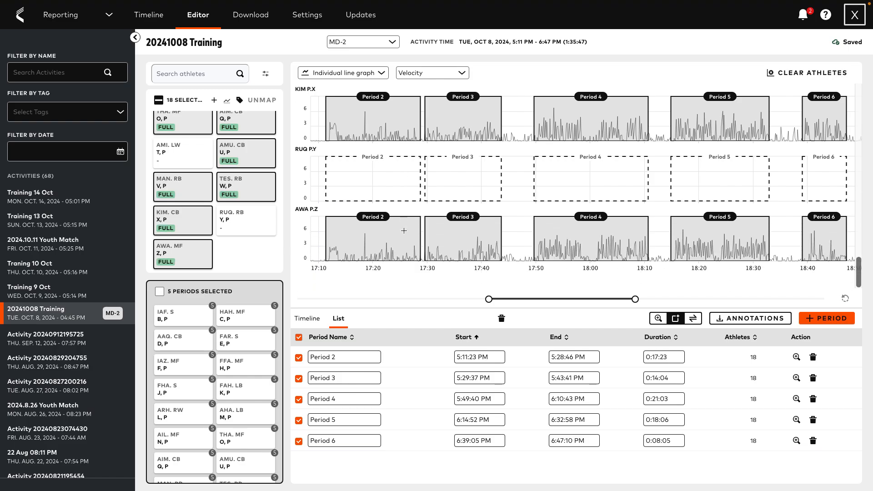
pyautogui.scroll(15, 404, 231)
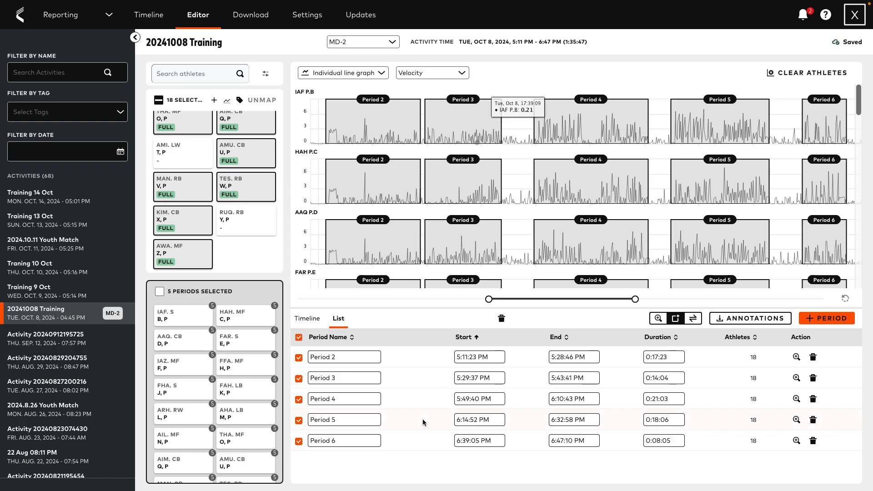
# Step: Rename Period 2 as Warm Up and Period 3 as Warm Up 2
pyautogui.click(348, 357)
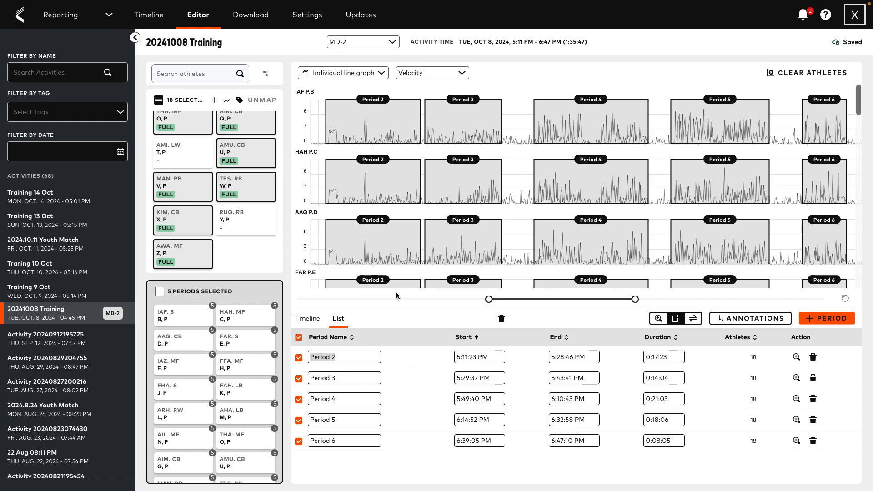
pyautogui.click(349, 358)
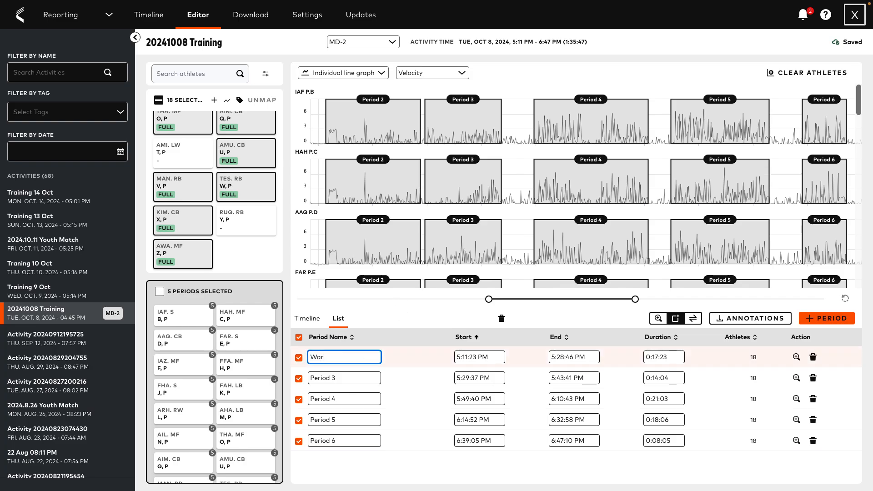
pyautogui.click(339, 378)
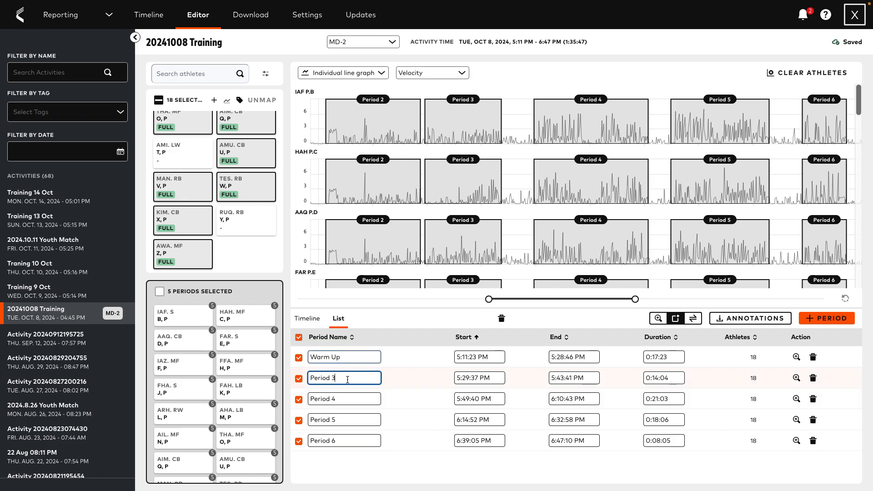
pyautogui.moveTo(345, 378); pyautogui.dragTo(301, 380)
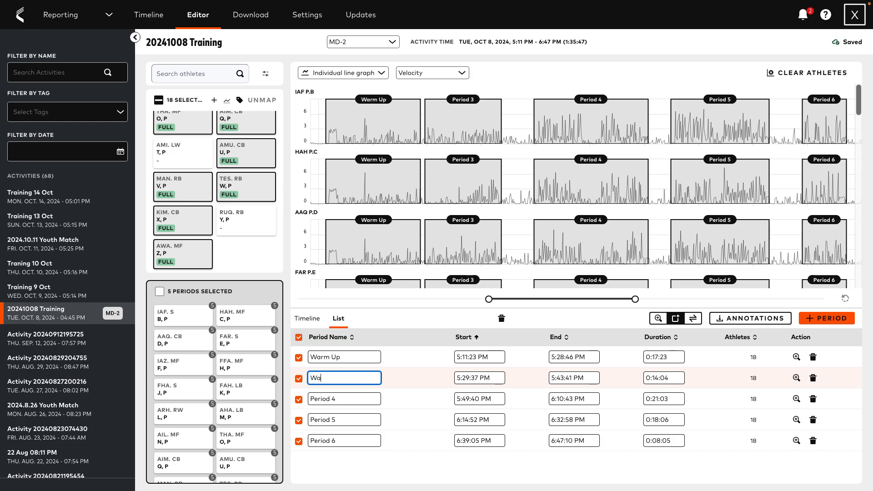
pyautogui.write('Warm Up 2')
# Step: Rename Period 4 as 9v9
pyautogui.click(343, 398)
pyautogui.moveTo(353, 399); pyautogui.dragTo(312, 398)
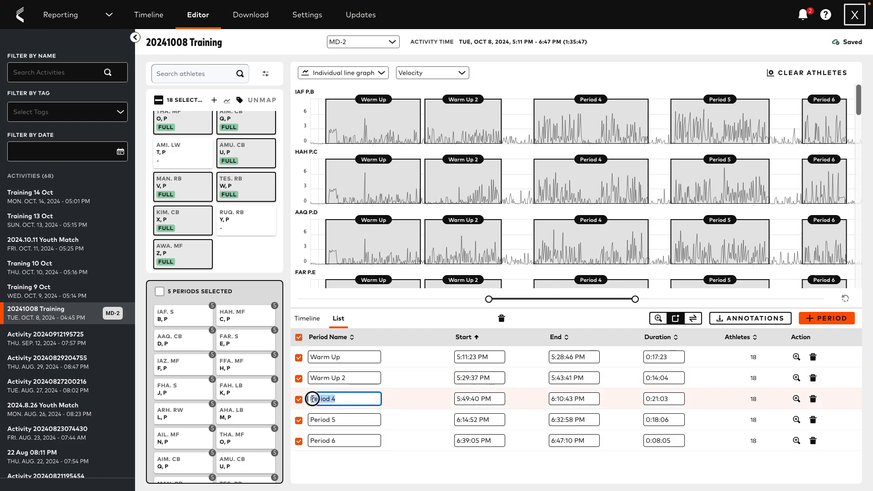
pyautogui.press('BackSpace')
pyautogui.press('BackSpace')
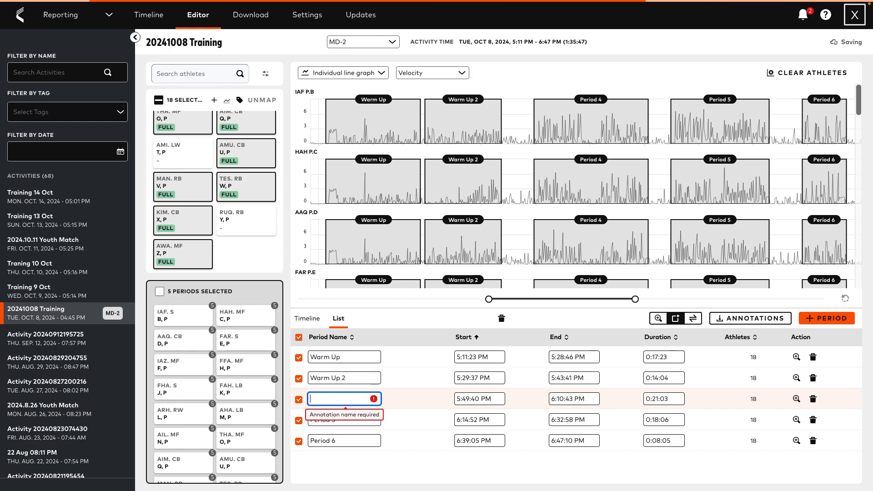
pyautogui.write('9')
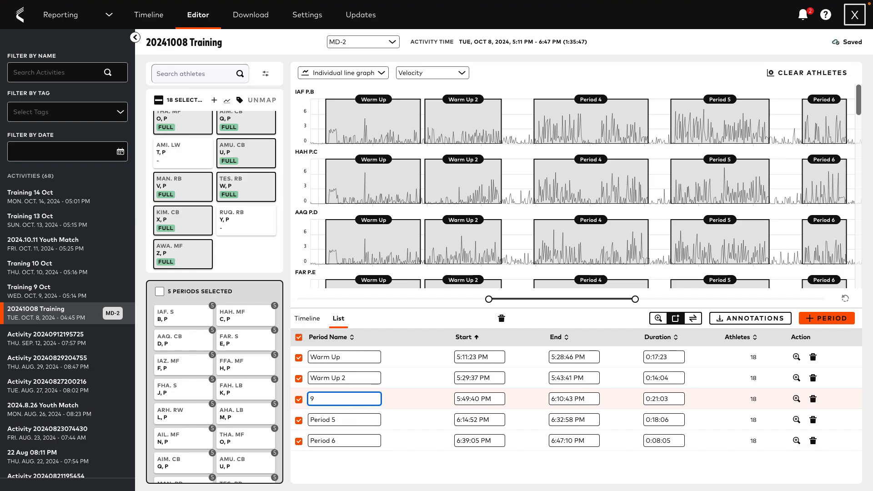
# Step: Rename Period 5 as 10v9 High Pressing
pyautogui.click(356, 419)
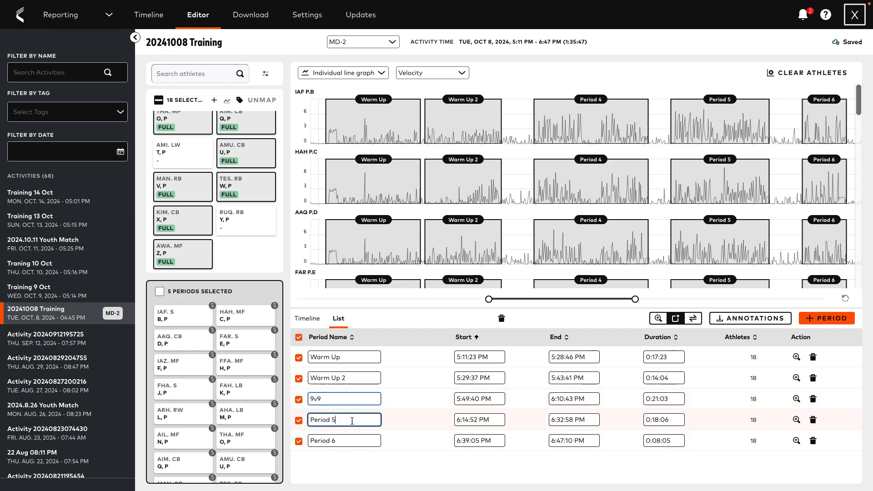
pyautogui.moveTo(355, 420); pyautogui.dragTo(307, 422)
pyautogui.write('10')
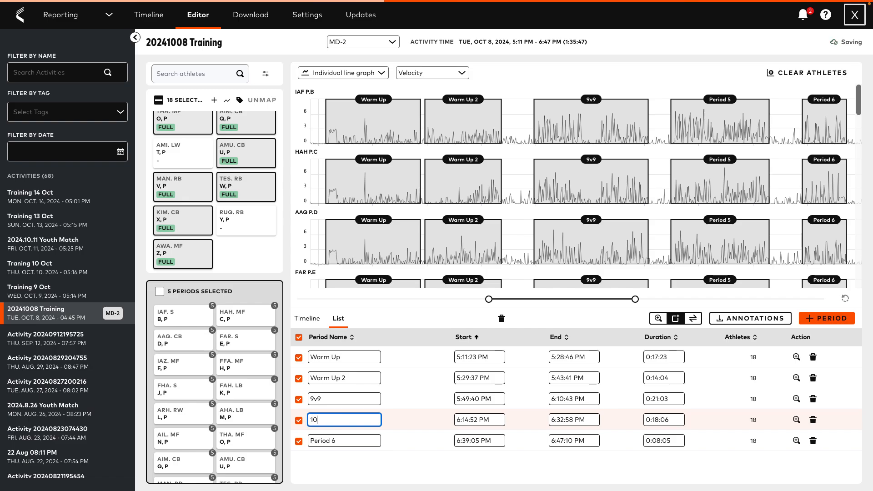
pyautogui.write('v9 High')
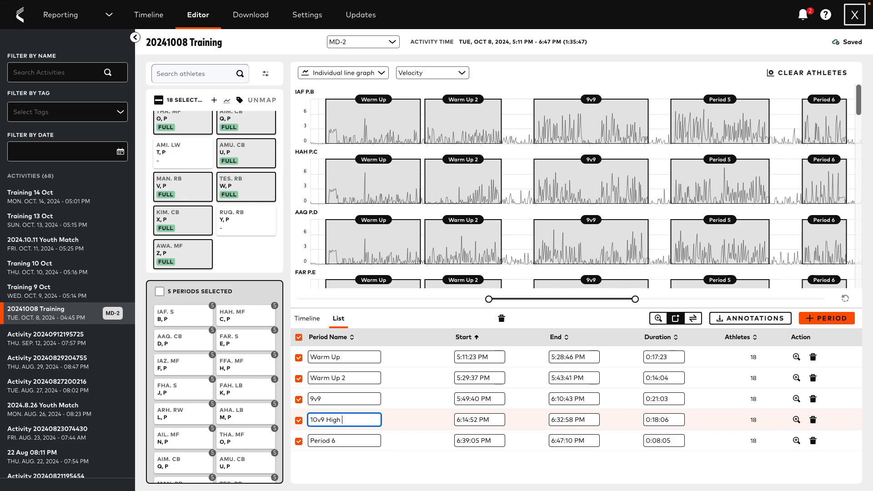
pyautogui.write(' Pressing')
# Step: Rename Period 6 as Top-up
pyautogui.click(328, 442)
pyautogui.moveTo(327, 442); pyautogui.dragTo(298, 443)
pyautogui.write('Top-up')
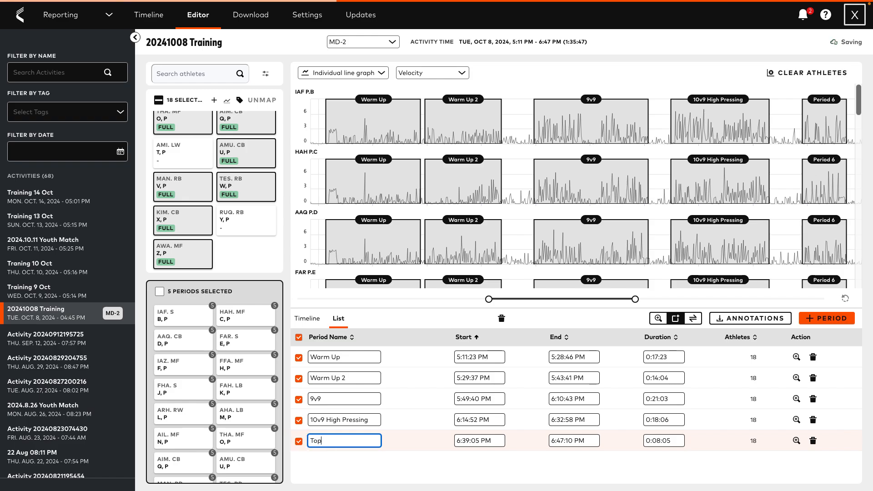
pyautogui.click(400, 437)
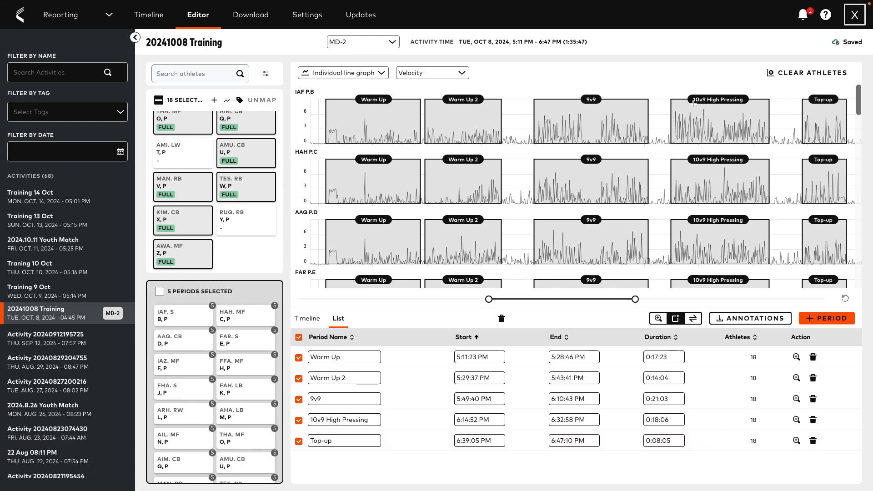
# Step: Show the periods as a timeline and move the start of the Warm Up period to about 5:14 PM
pyautogui.scroll(-4, 640, 201)
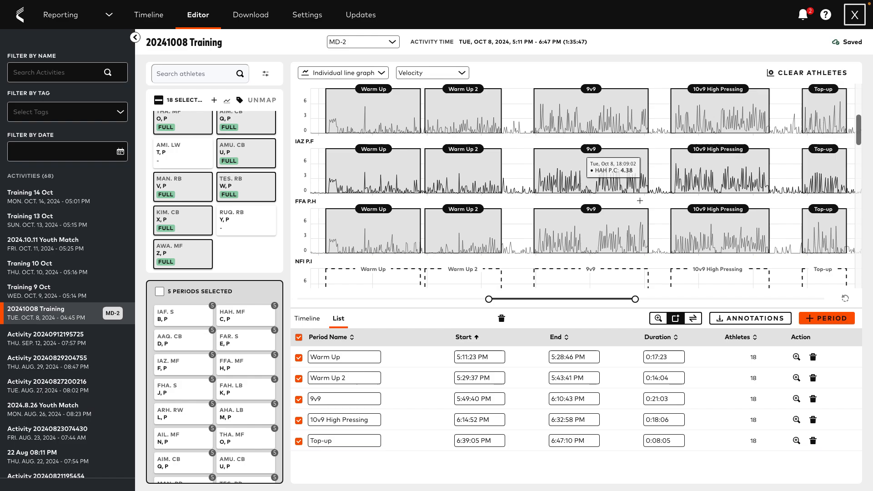
pyautogui.scroll(-6, 640, 200)
pyautogui.scroll(10, 639, 200)
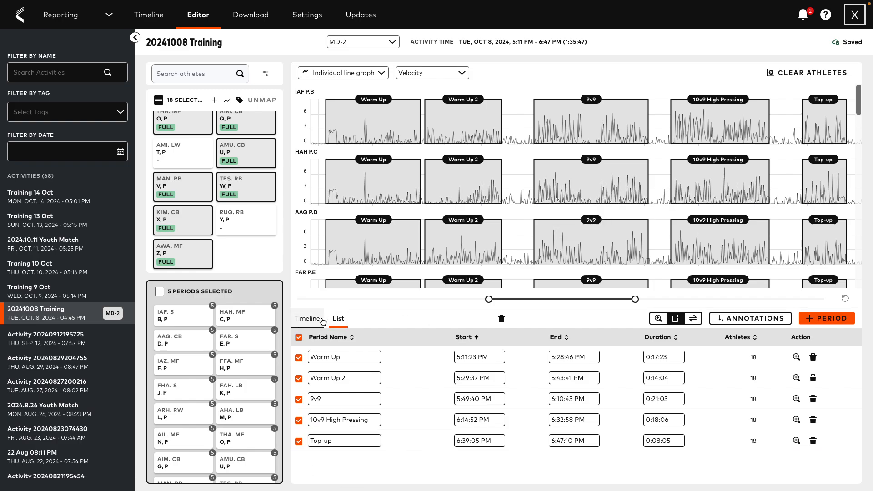
pyautogui.click(306, 319)
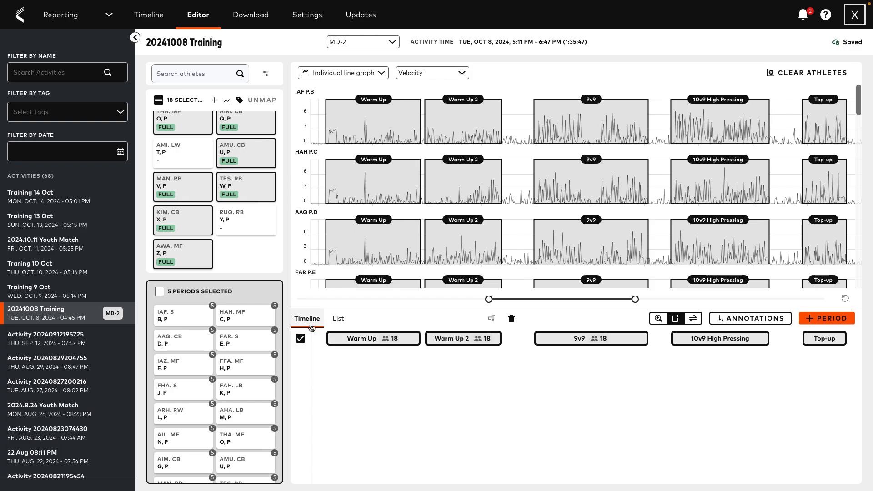
pyautogui.moveTo(327, 341); pyautogui.dragTo(342, 341)
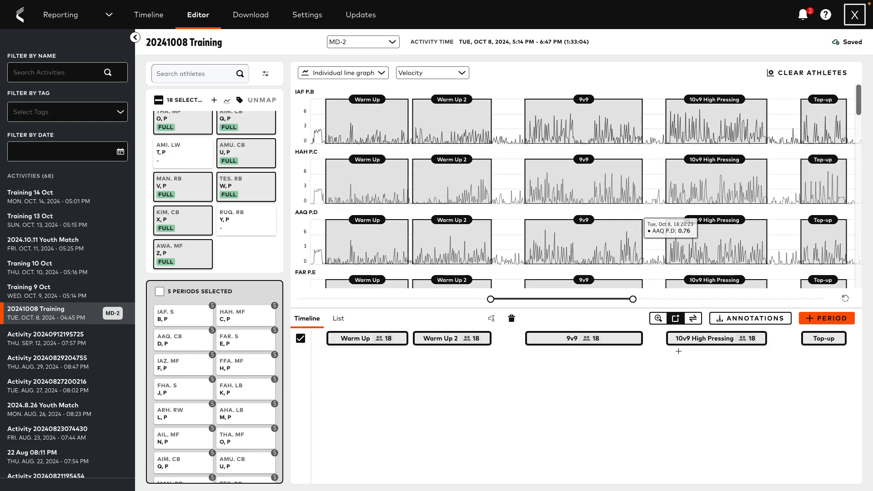
# Step: Move the start of the 10v9 High Pressing period to about 6:15 PM and show the periods as a list
pyautogui.moveTo(668, 340); pyautogui.dragTo(669, 341)
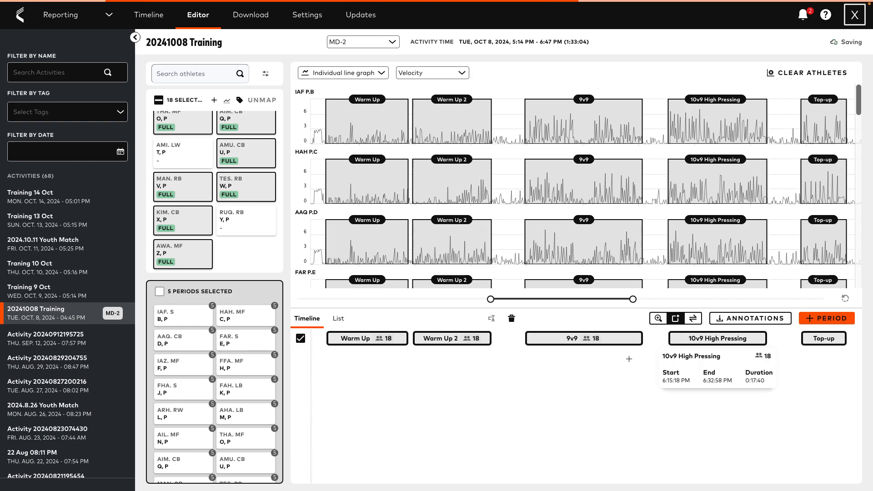
pyautogui.click(339, 320)
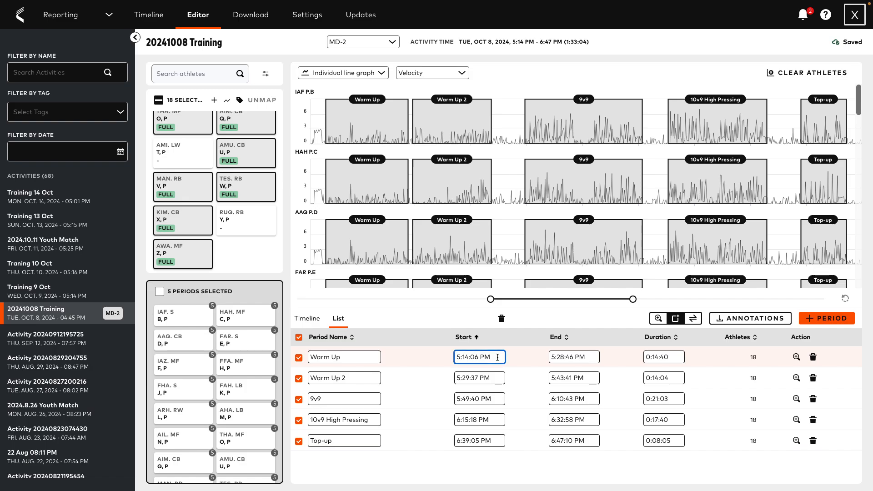
pyautogui.click(589, 358)
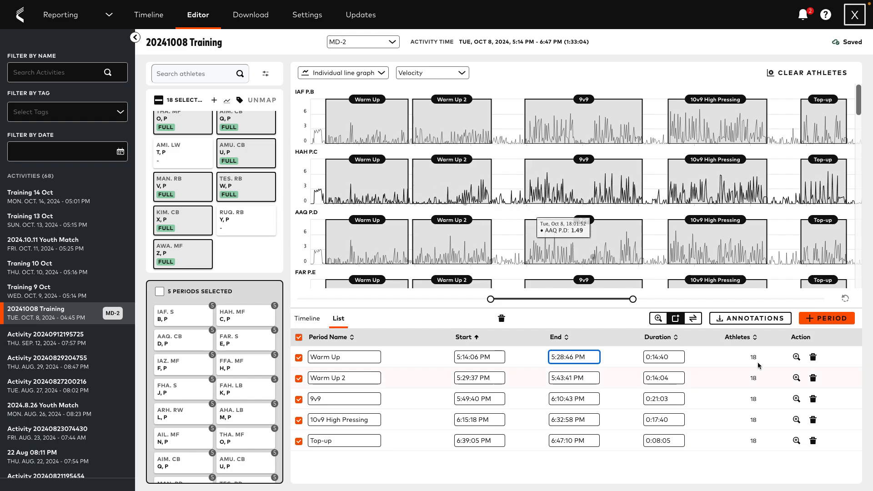
# Step: In interchange mode, mark athletes HAH P.C and FFA P.H as off from the start of Warm Up 2 until about 5:35 PM
pyautogui.click(694, 320)
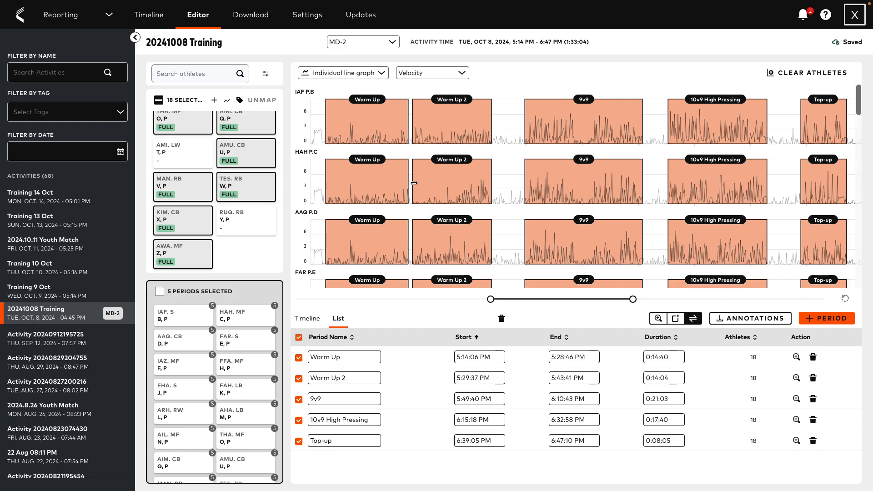
pyautogui.moveTo(432, 182); pyautogui.dragTo(445, 182)
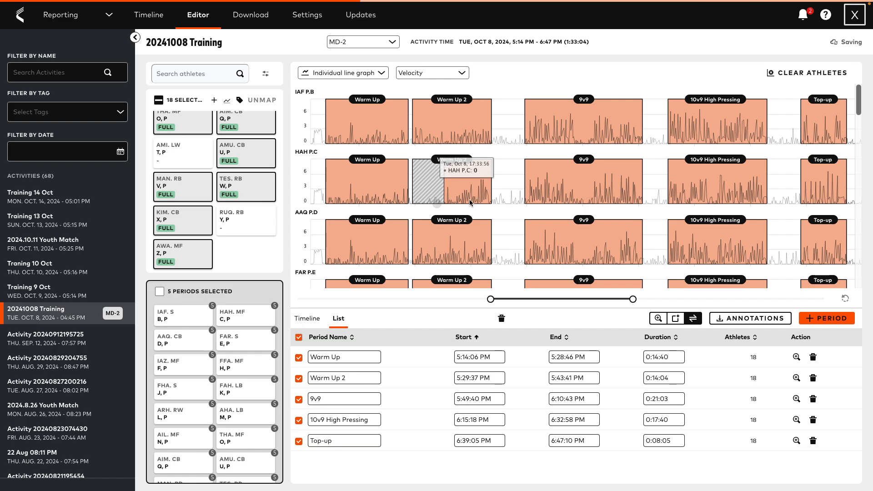
pyautogui.click(859, 102)
pyautogui.moveTo(859, 103); pyautogui.dragTo(865, 147)
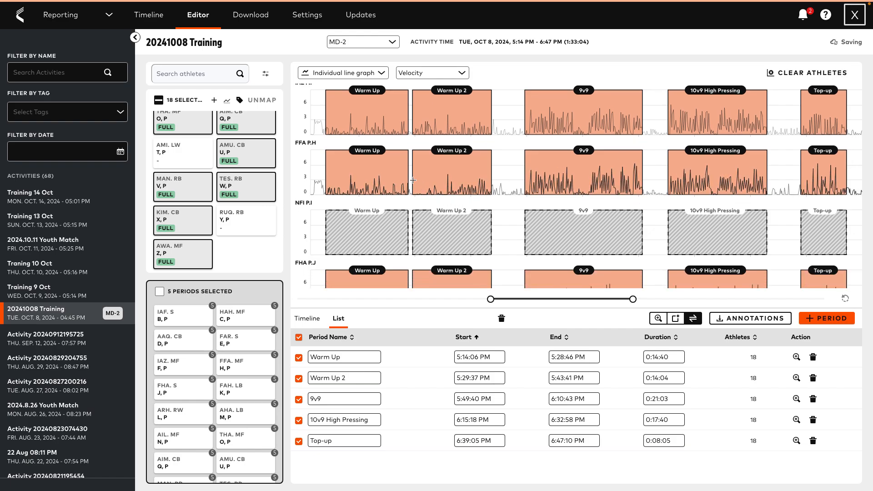
pyautogui.moveTo(413, 180); pyautogui.dragTo(444, 175)
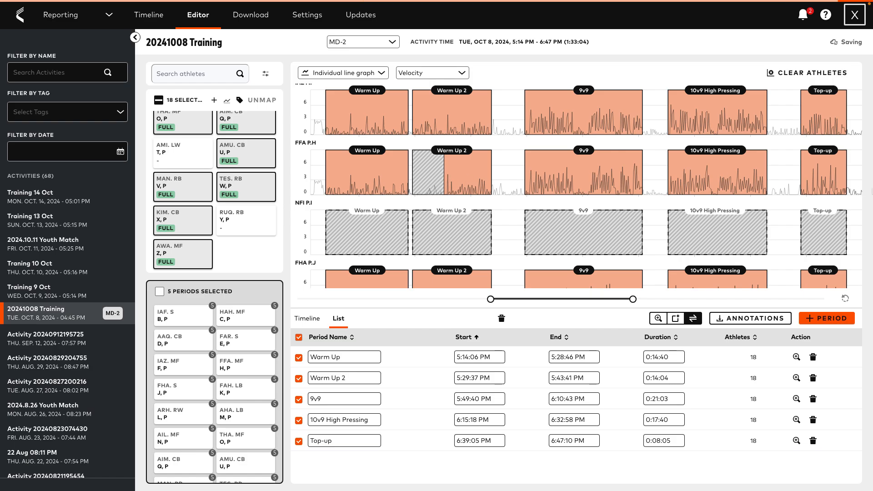
# Step: Review the remaining athletes' interchange graphs down to AWA P.Z and the participation tags in the athlete list
pyautogui.scroll(-4, 745, 193)
pyautogui.scroll(-4, 745, 193)
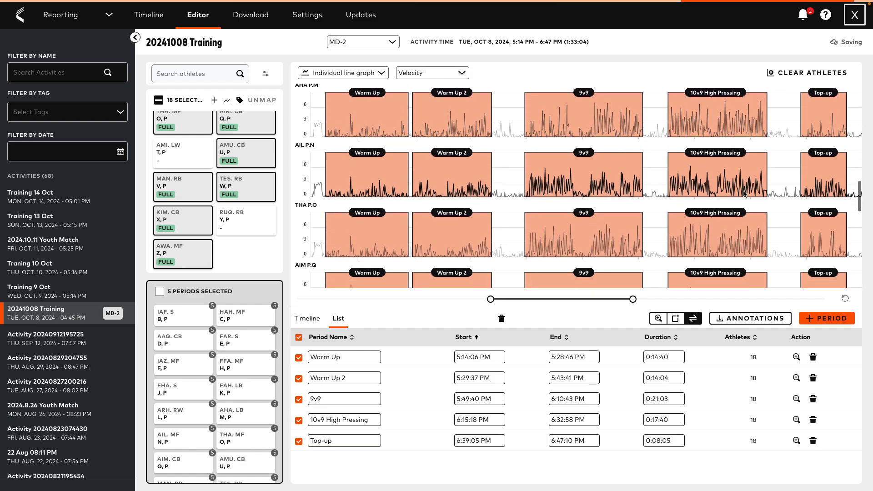
pyautogui.scroll(-4, 744, 194)
pyautogui.scroll(-4, 744, 191)
pyautogui.scroll(-3, 744, 192)
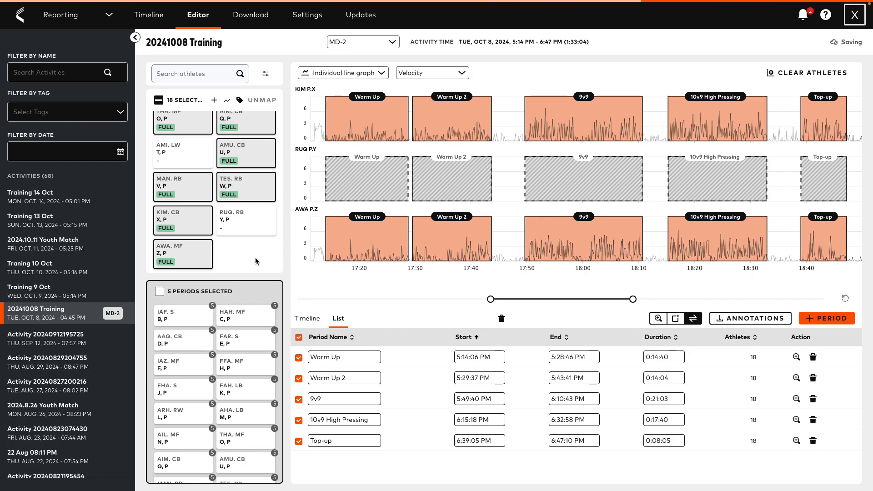
pyautogui.scroll(5, 252, 245)
pyautogui.scroll(-1, 244, 212)
pyautogui.scroll(1, 244, 212)
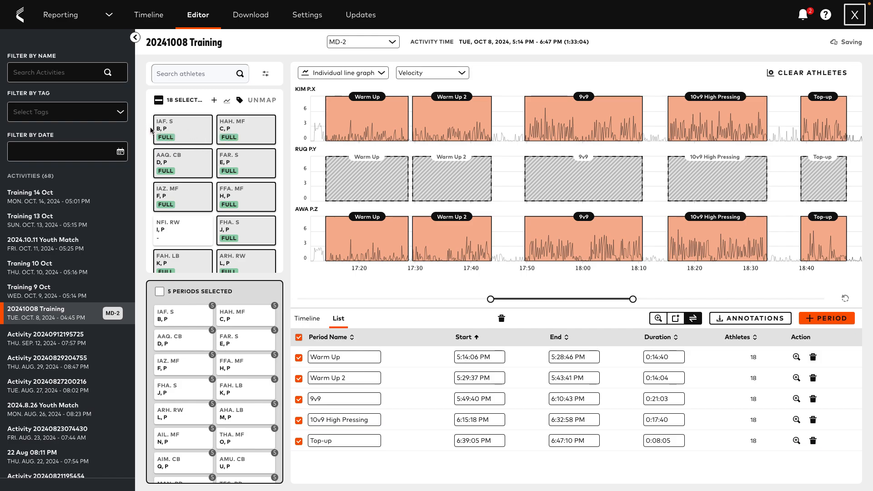
# Step: Clear the athlete selection and tag athlete IAF P.B as Rehab
pyautogui.click(159, 100)
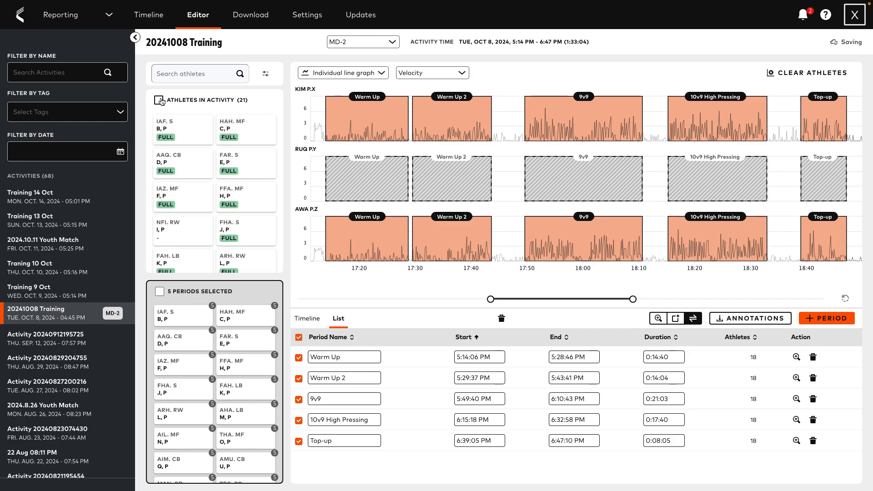
pyautogui.click(182, 131)
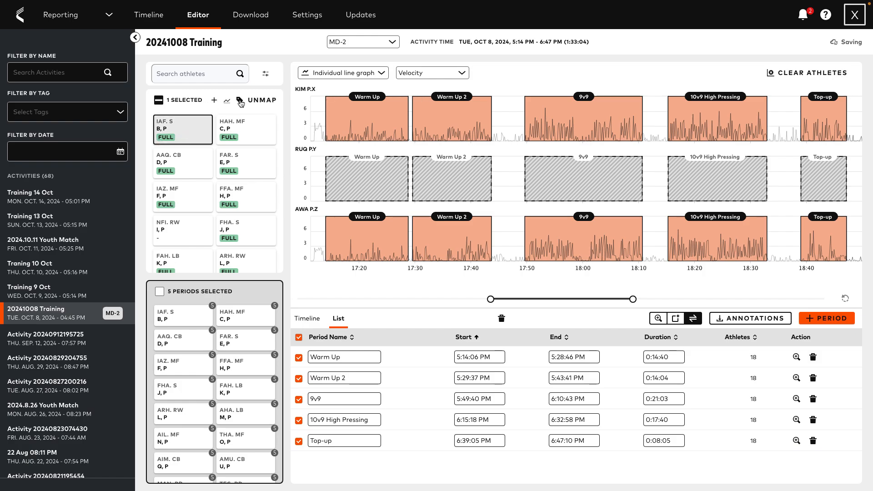
pyautogui.click(241, 102)
pyautogui.scroll(-3, 257, 170)
pyautogui.scroll(-1, 260, 171)
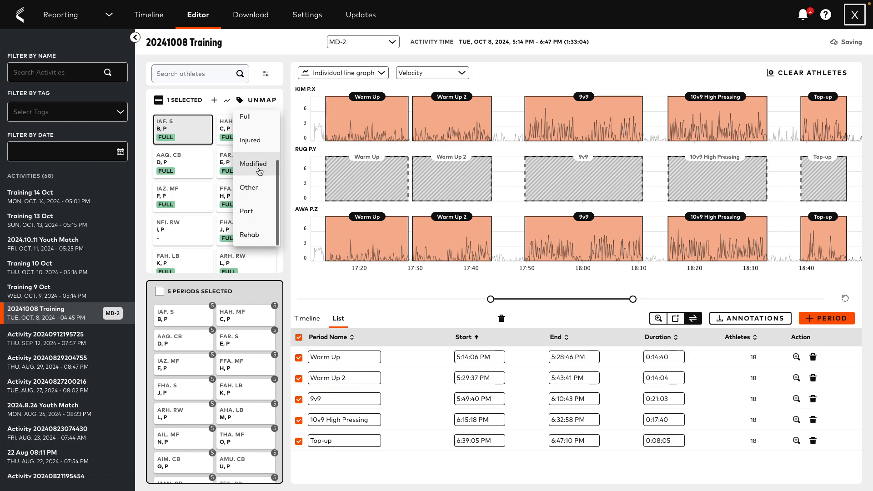
pyautogui.click(252, 237)
pyautogui.click(246, 170)
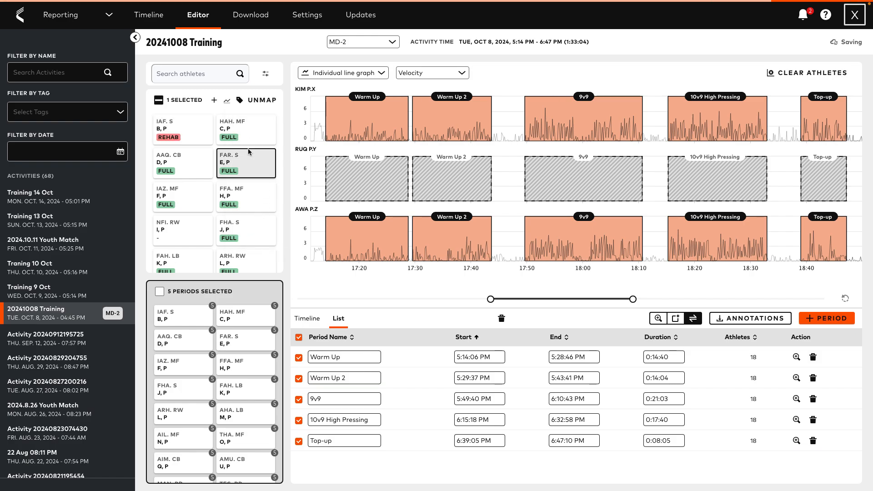
pyautogui.click(240, 100)
pyautogui.scroll(-2, 248, 193)
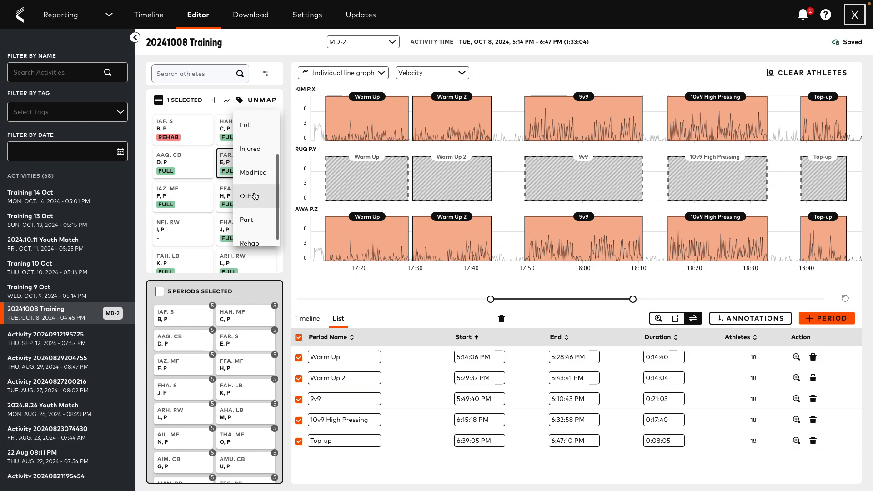
pyautogui.scroll(1, 254, 197)
pyautogui.click(253, 197)
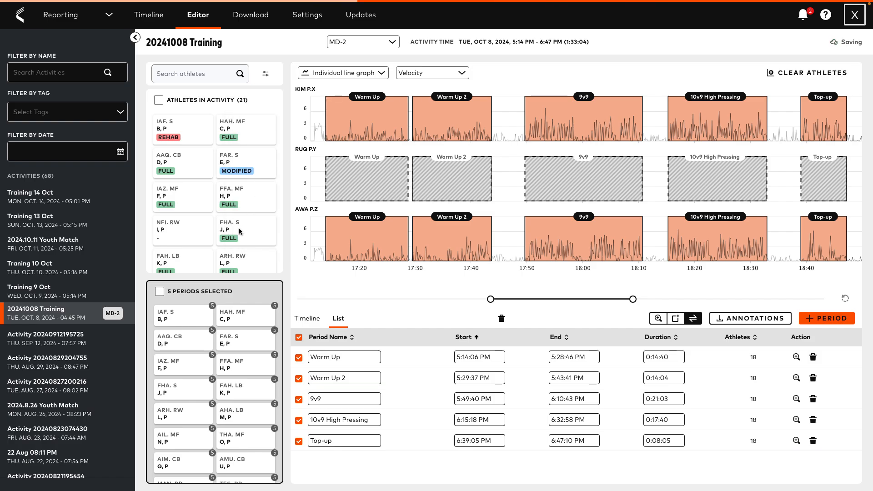
# Step: Review the remaining athlete tags and check the 20241008 Training periods on the Timeline page
pyautogui.scroll(-5, 239, 228)
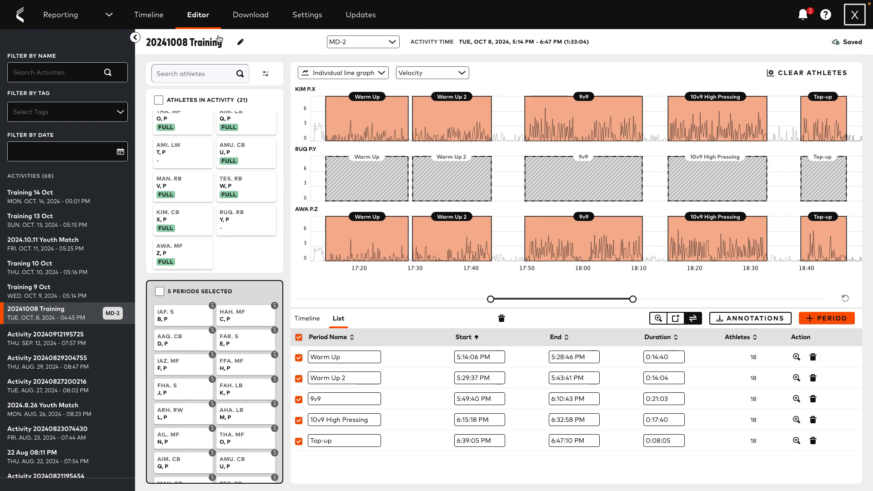
pyautogui.click(148, 16)
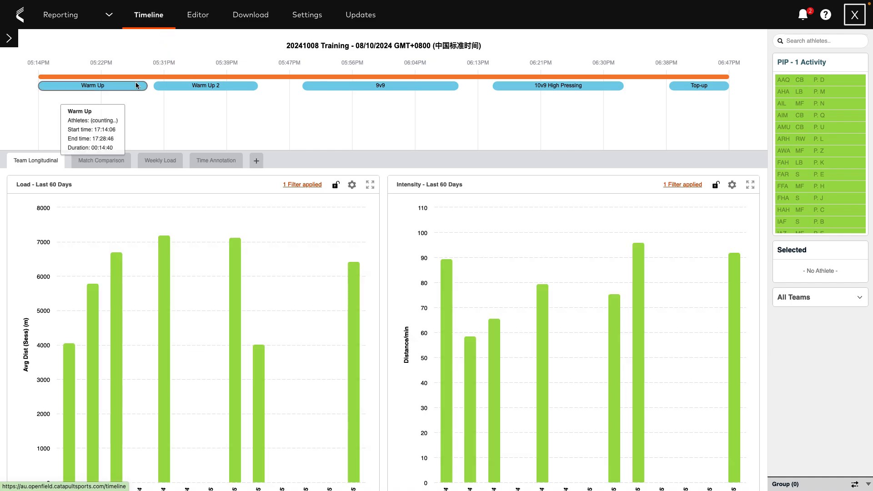
pyautogui.click(206, 86)
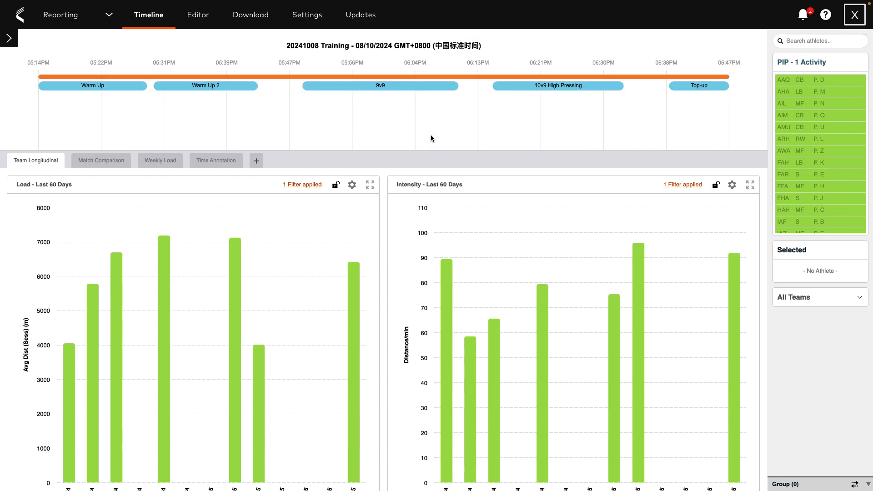
# Step: Return to the Editor with the 2025.1.7 Club Match activity and graph all its athletes as individual velocity lines
pyautogui.click(197, 19)
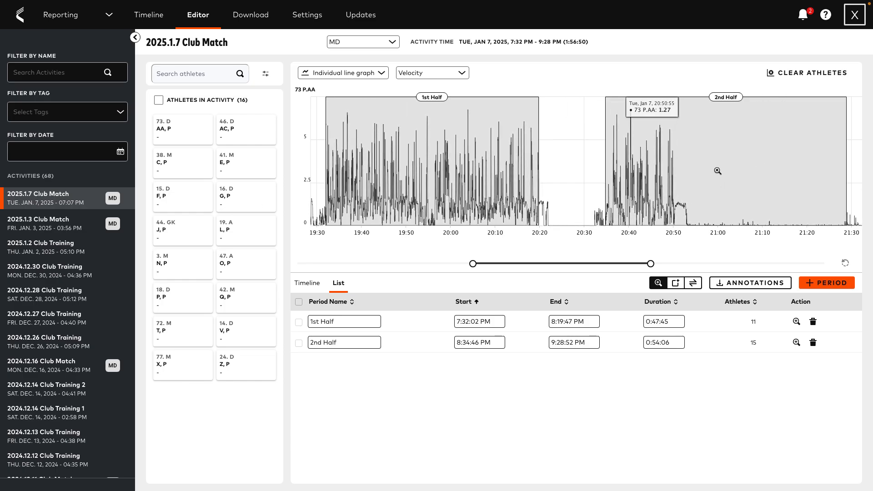
pyautogui.click(158, 101)
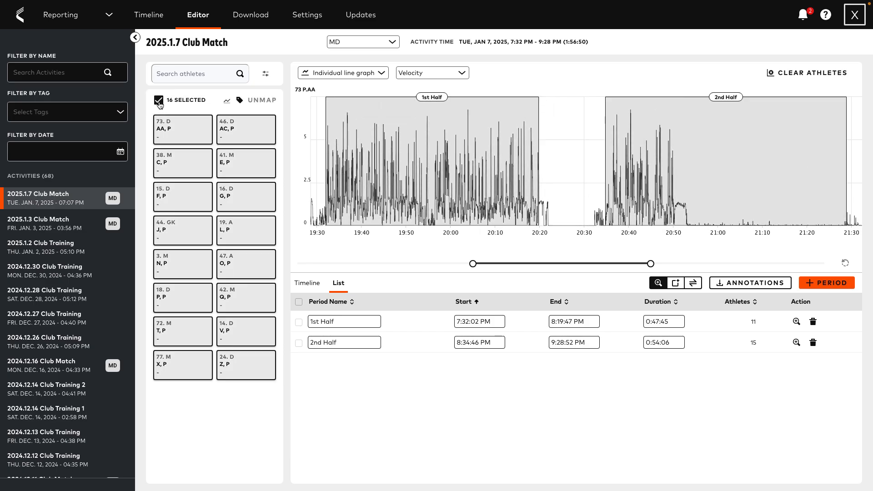
pyautogui.click(228, 103)
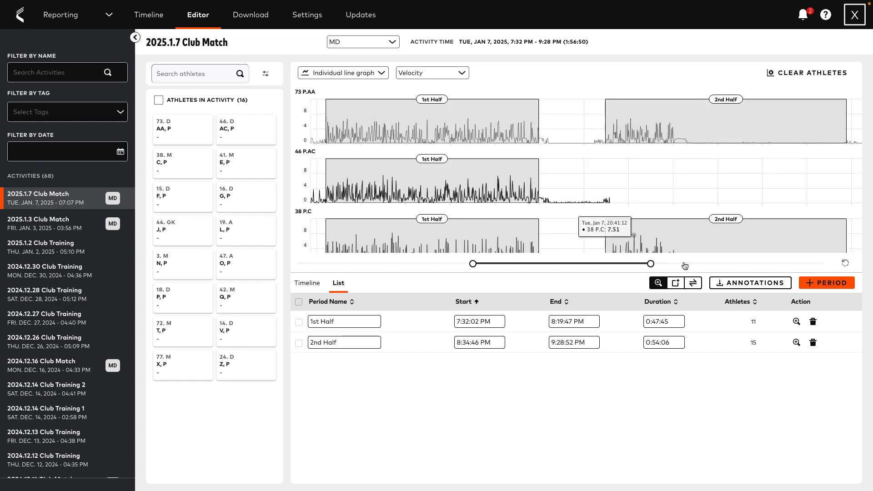
# Step: Show the match's interchanges in an enlarged graph area and examine every athlete's on and off times in both halves
pyautogui.click(692, 284)
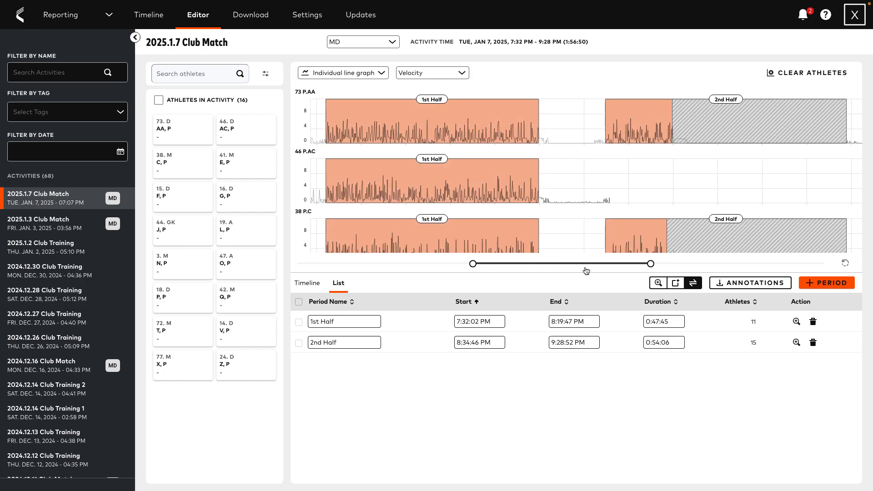
pyautogui.moveTo(586, 270); pyautogui.dragTo(586, 401)
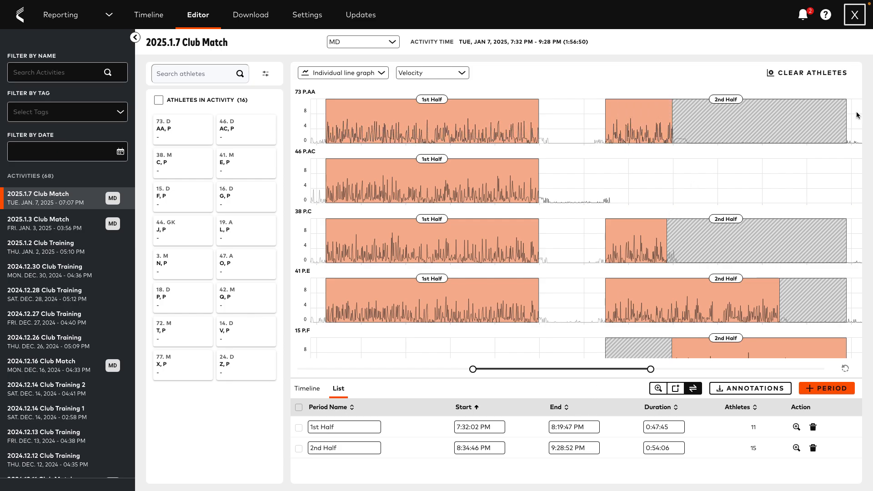
pyautogui.scroll(-3, 594, 182)
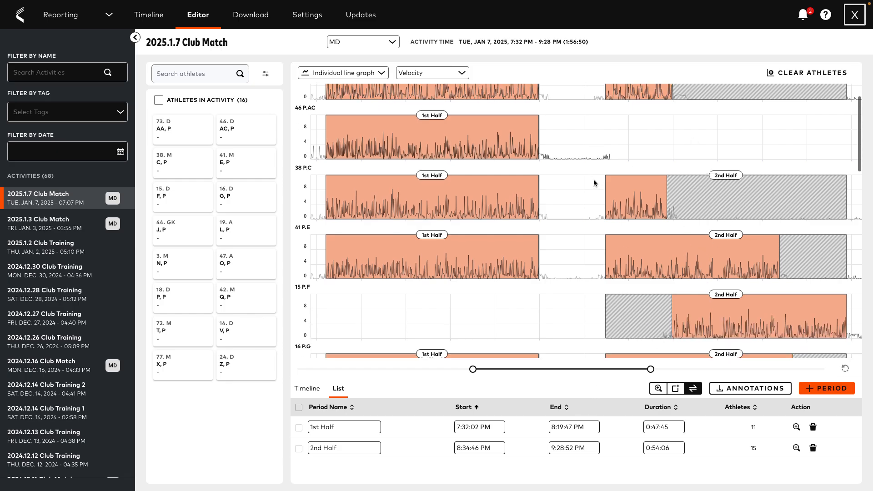
pyautogui.scroll(-10, 594, 182)
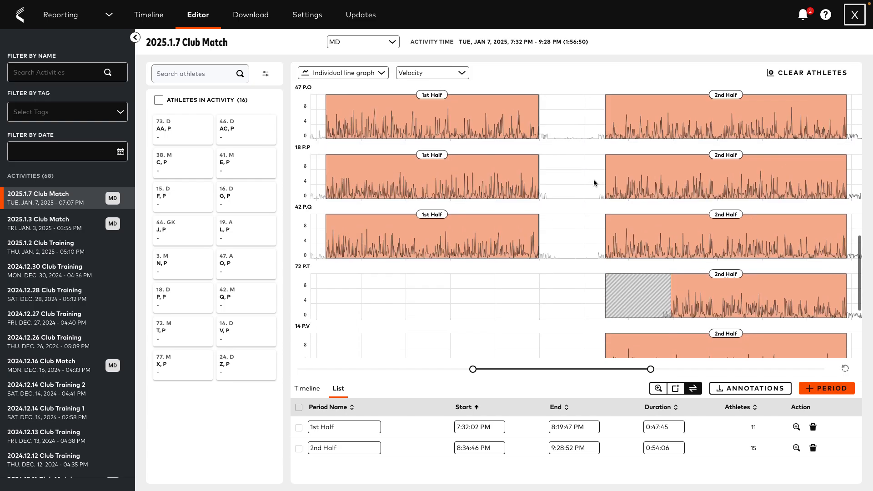
pyautogui.scroll(-2, 594, 182)
pyautogui.scroll(15, 594, 182)
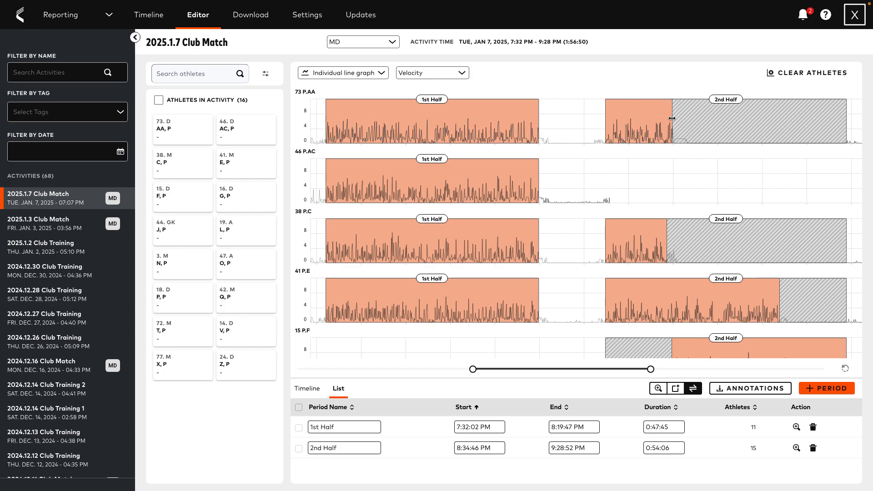
# Step: Extend athlete 73 P.AA's playing time in the 2nd Half to about 8:50 PM and check the other athletes' interchanges
pyautogui.moveTo(673, 118)
pyautogui.mouseDown()
pyautogui.moveTo(687, 117)
pyautogui.moveTo(675, 123)
pyautogui.mouseUp()
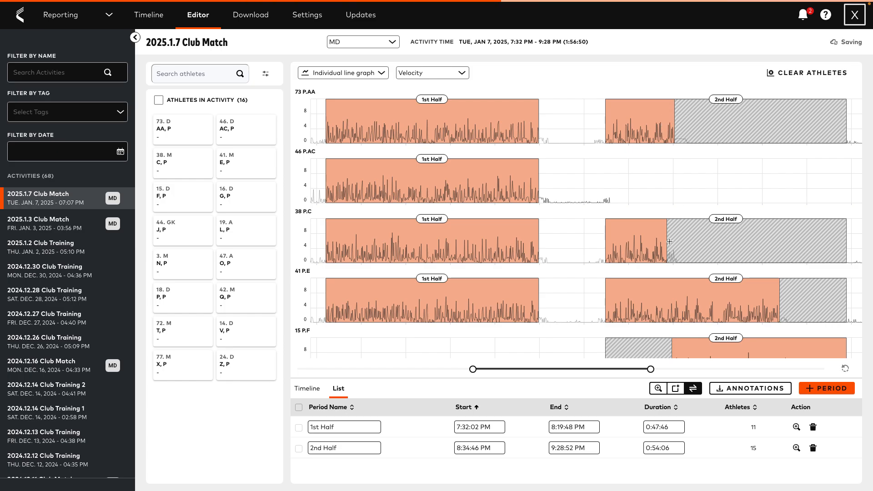
pyautogui.scroll(-8, 736, 260)
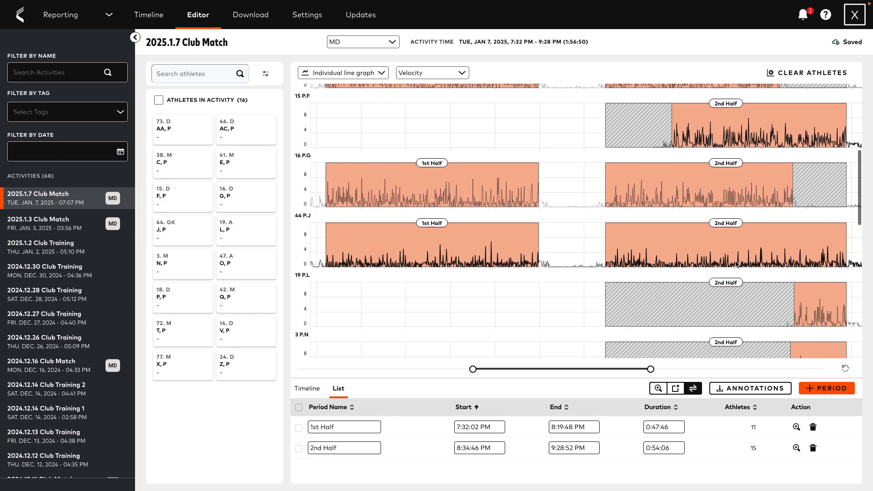
pyautogui.scroll(-6, 735, 261)
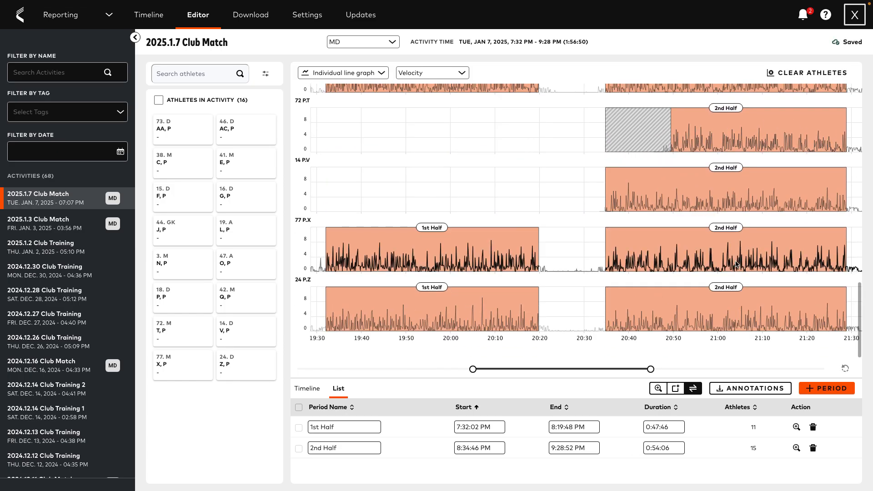